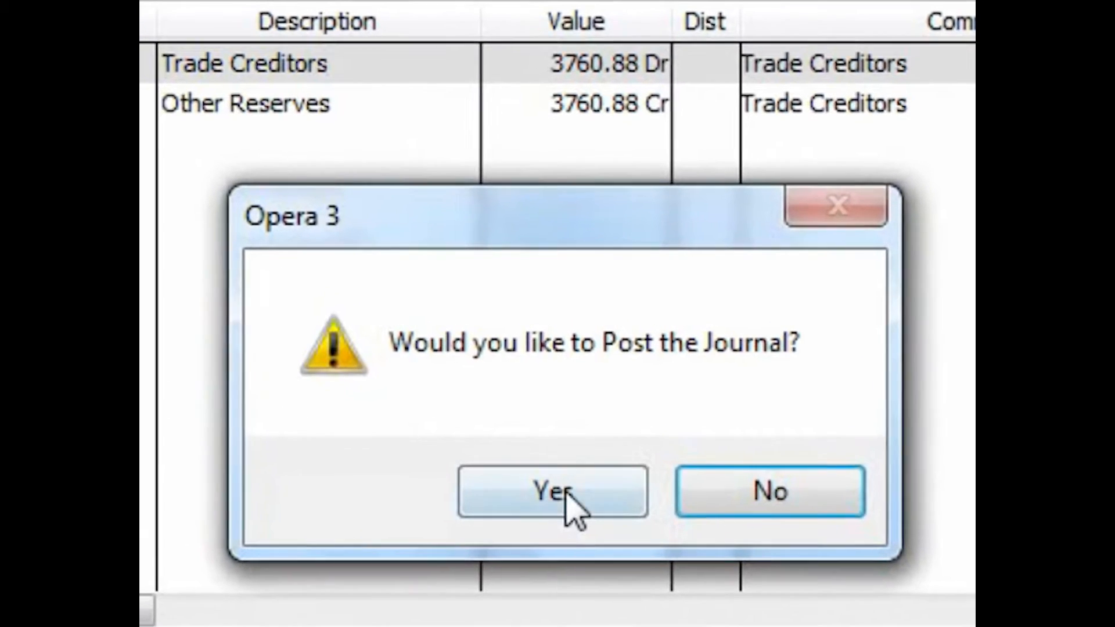
# Step: Confirm posting the journal
pyautogui.click(559, 496)
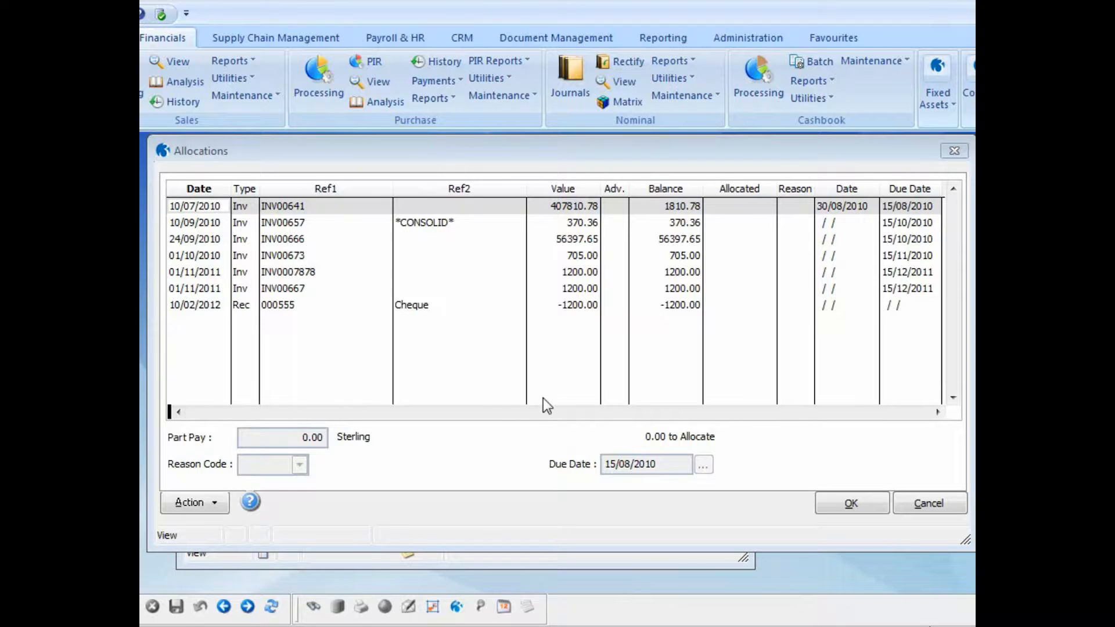
# Step: Allocate the 1200.00 cheque receipt 000555 against invoice Inv0007878, save the allocation and close the account window
pyautogui.click(571, 304)
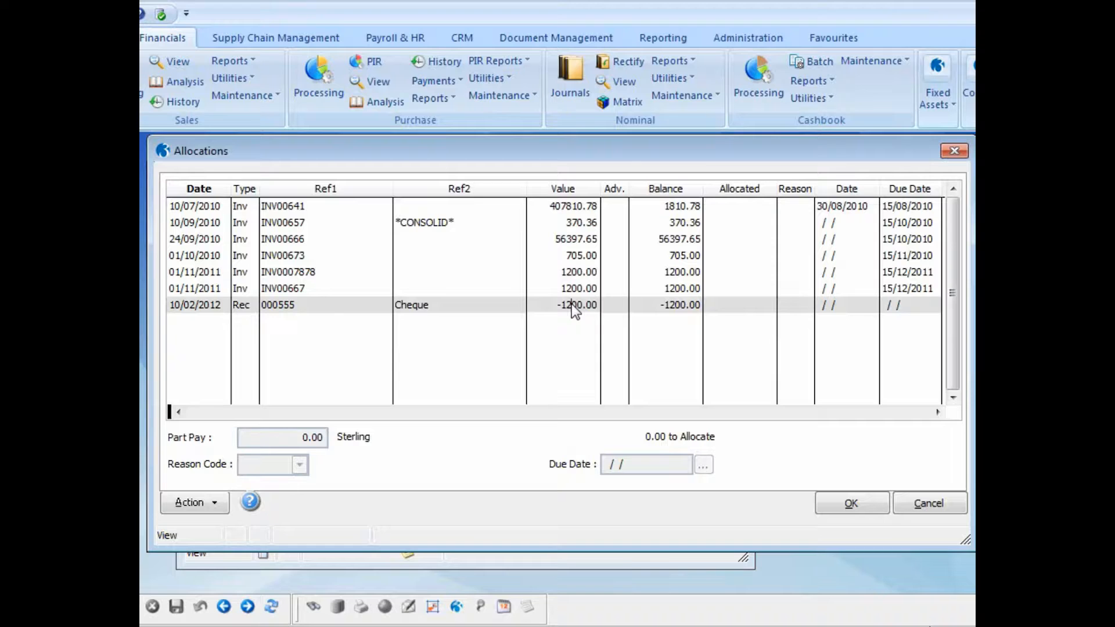
pyautogui.doubleClick(571, 304)
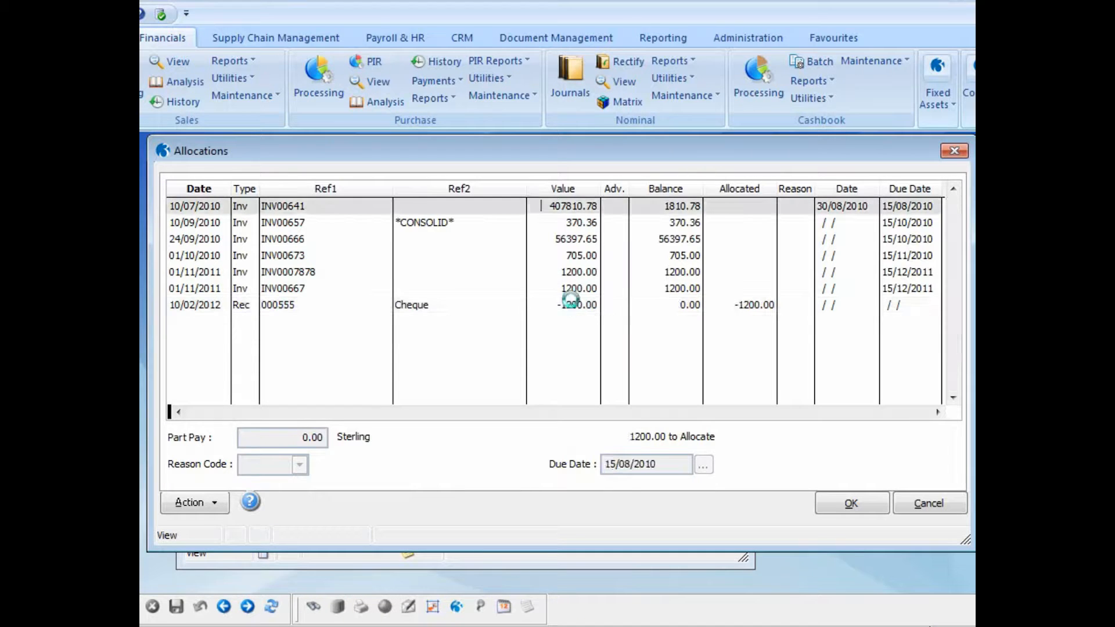
pyautogui.click(572, 273)
pyautogui.doubleClick(572, 273)
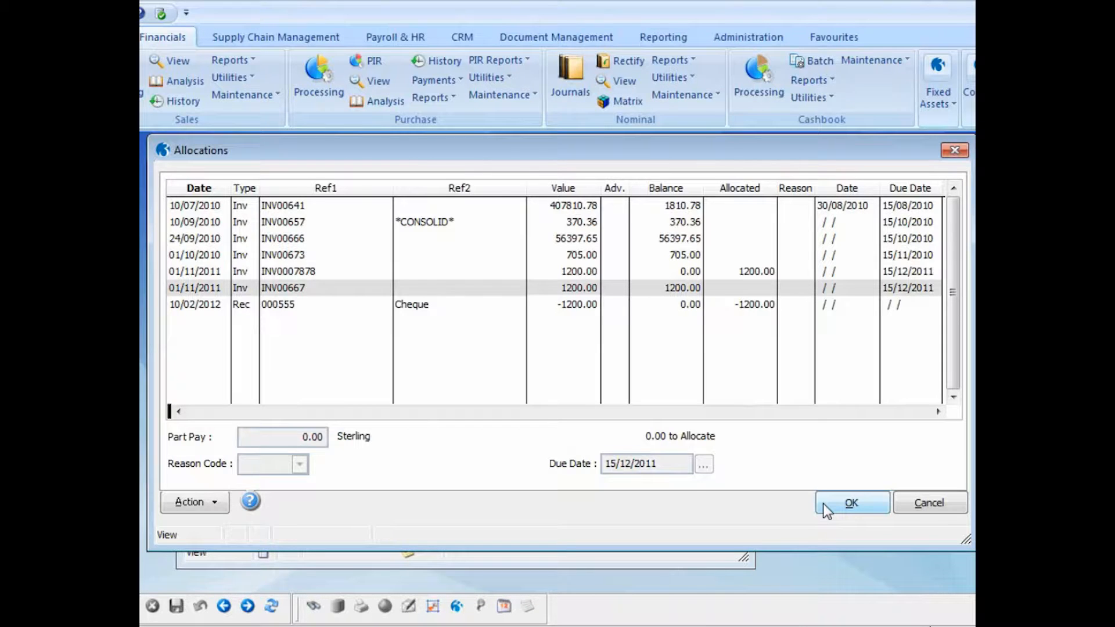
pyautogui.click(823, 504)
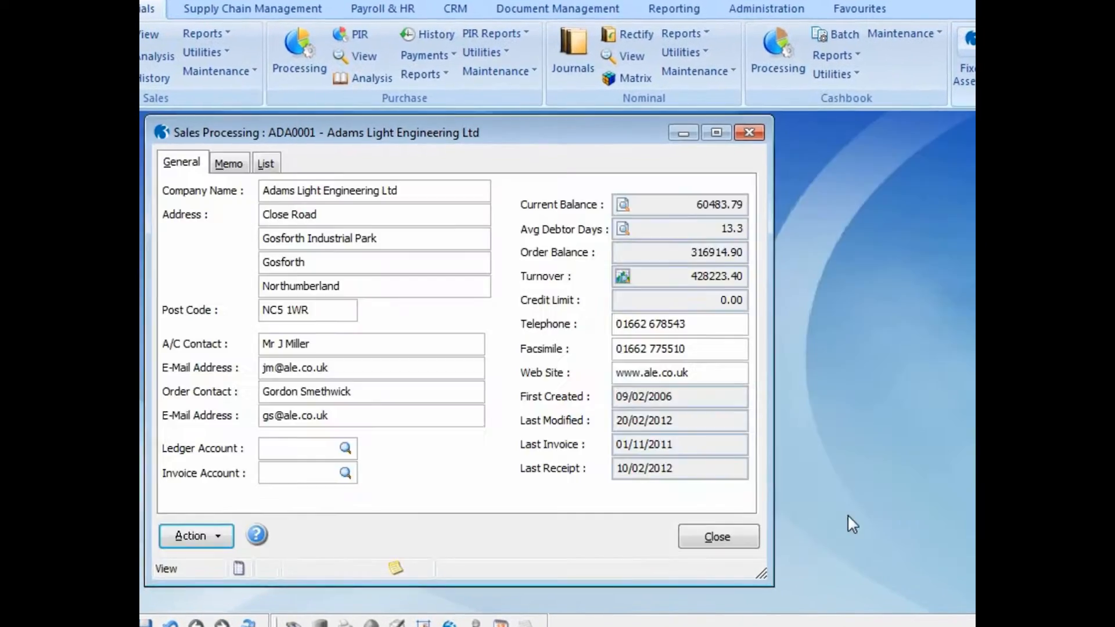
pyautogui.click(764, 547)
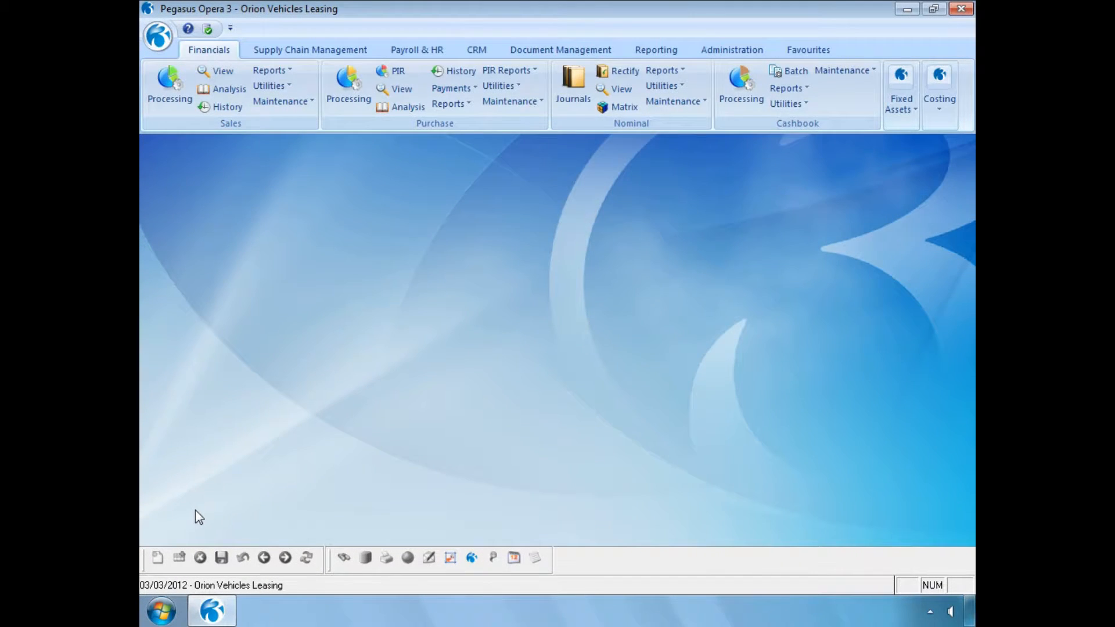
# Step: Start Rectify Allocation for the Adams Light Engineering account using the Selected Range option with empty dates
pyautogui.click(168, 95)
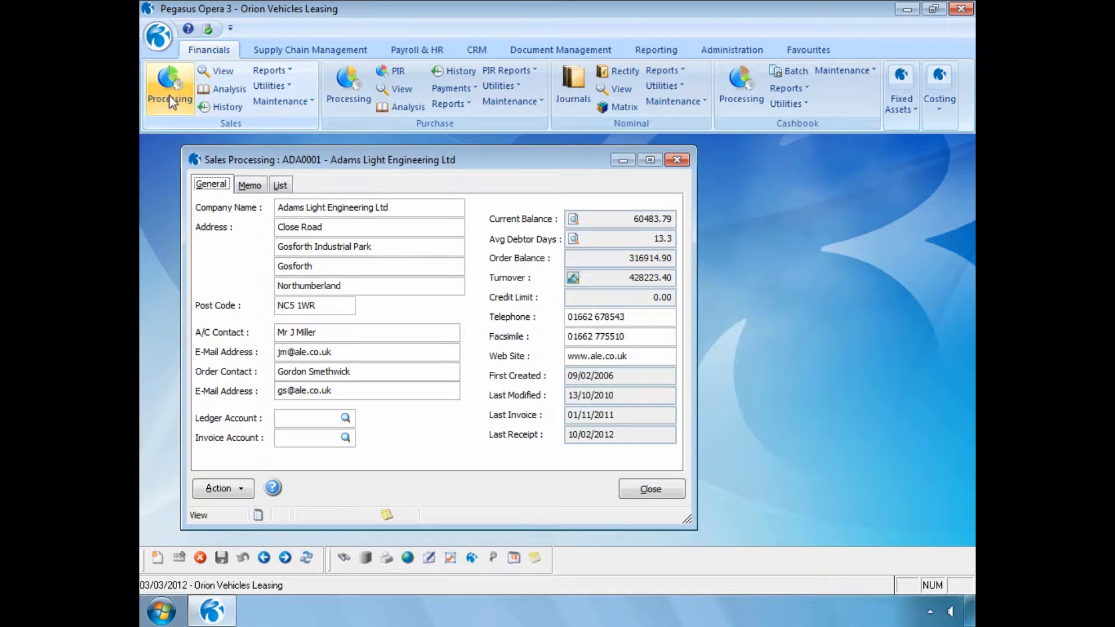
pyautogui.click(238, 491)
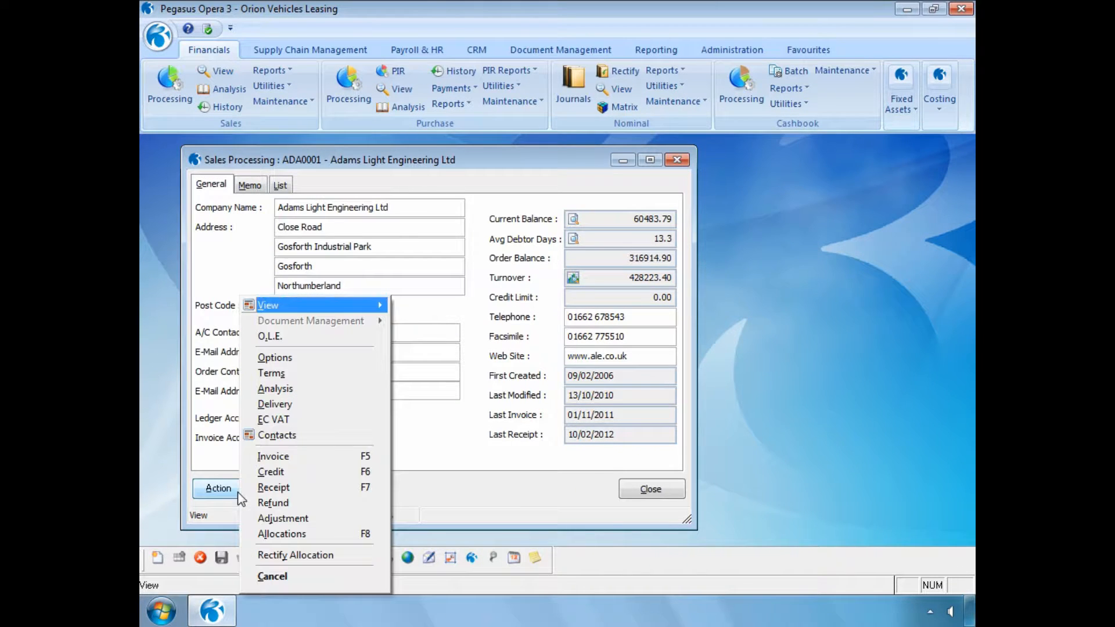
pyautogui.click(266, 553)
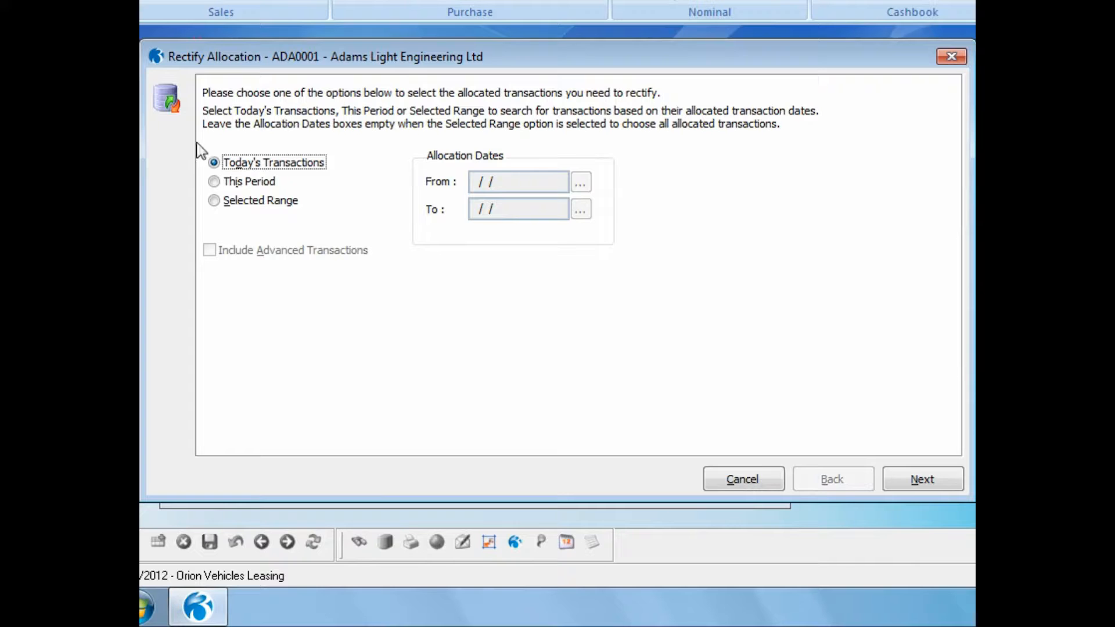
pyautogui.click(214, 200)
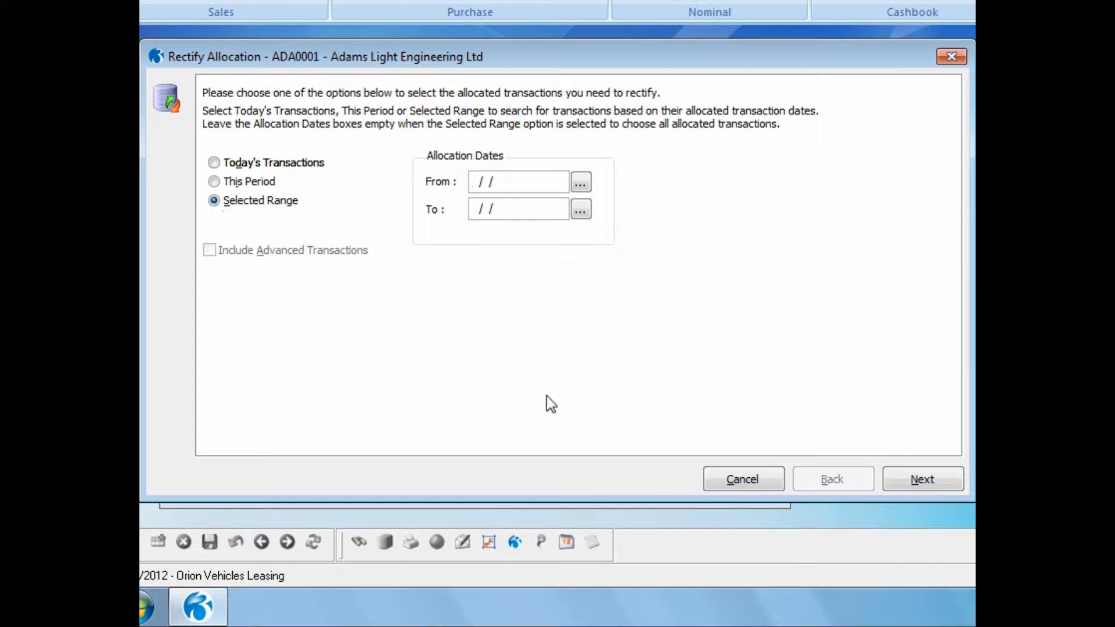
pyautogui.click(914, 486)
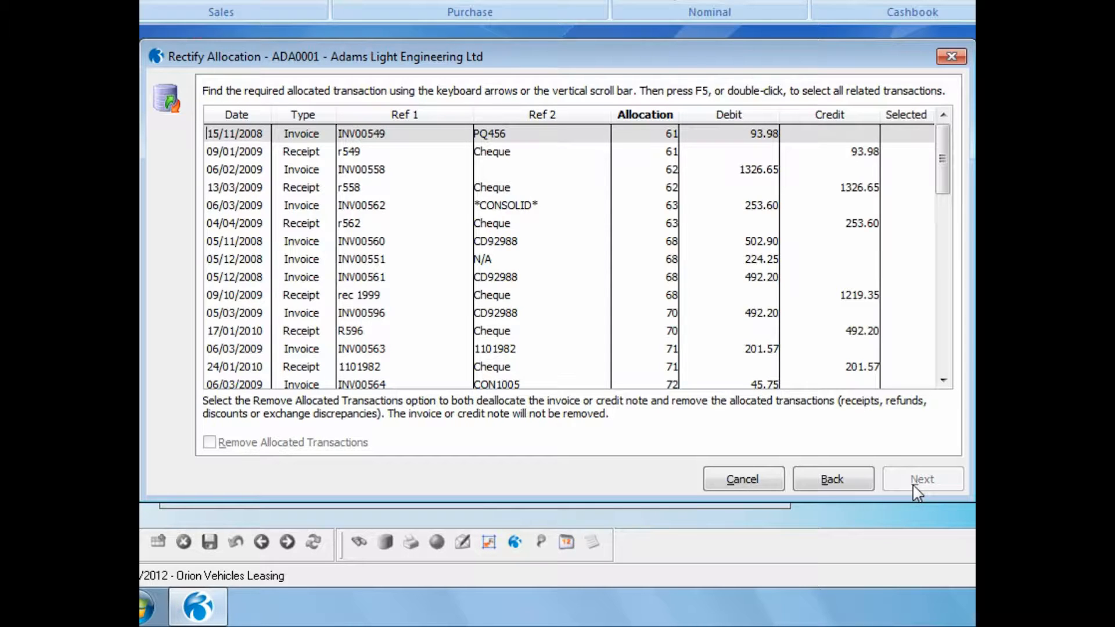
pyautogui.rightClick(418, 113)
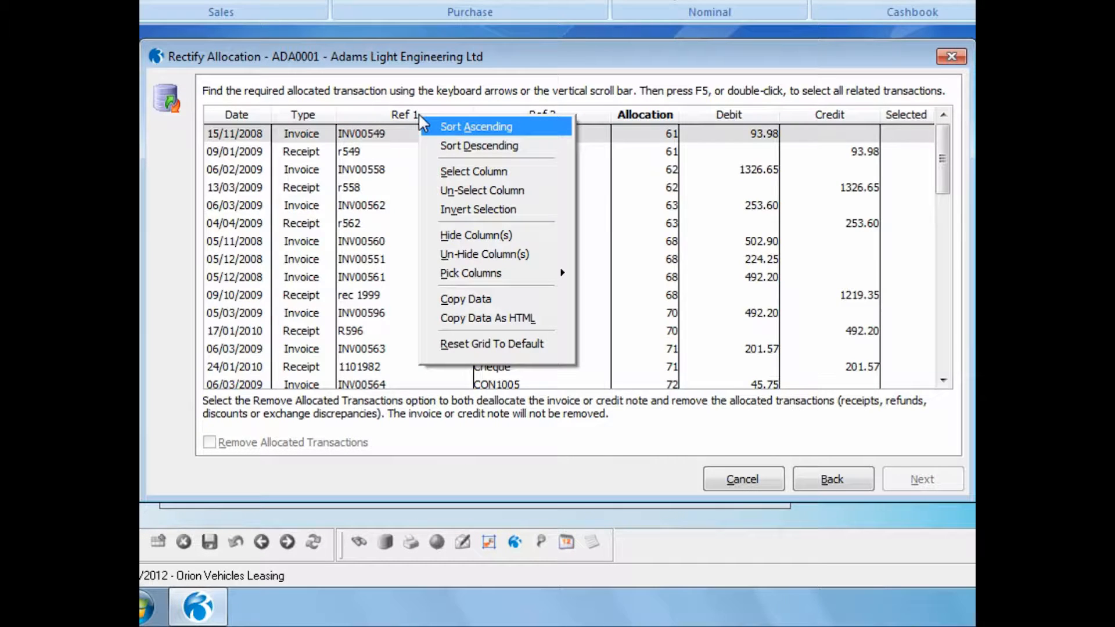
pyautogui.click(400, 139)
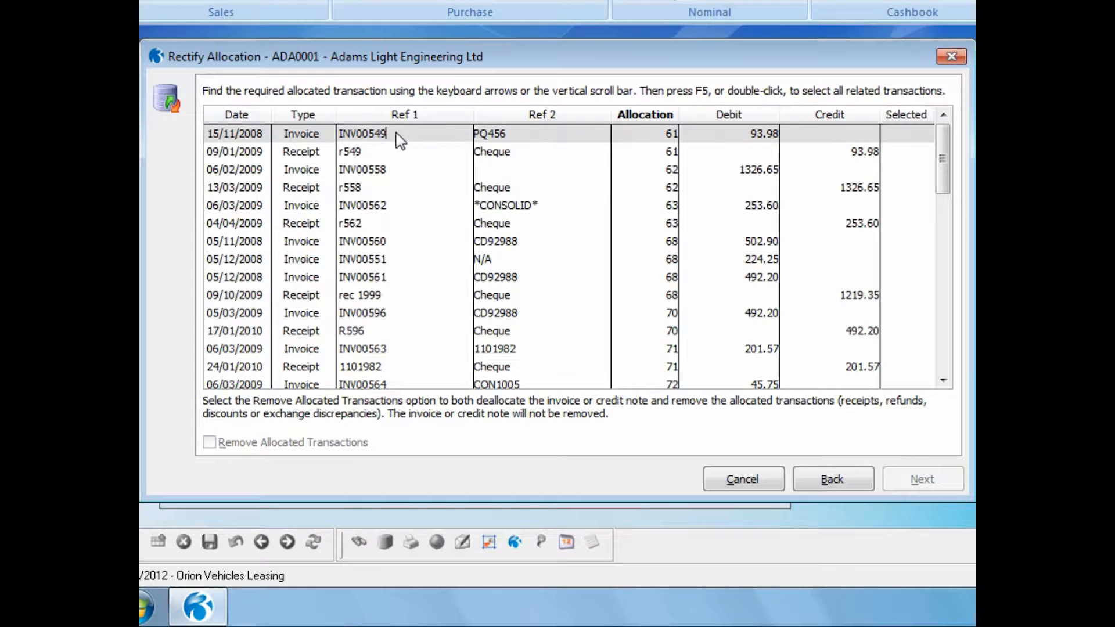
# Step: Find Inv0007878 in the allocated transactions, select its allocation together with receipt 000555, and continue
pyautogui.hotkey('ctrl', 'f')
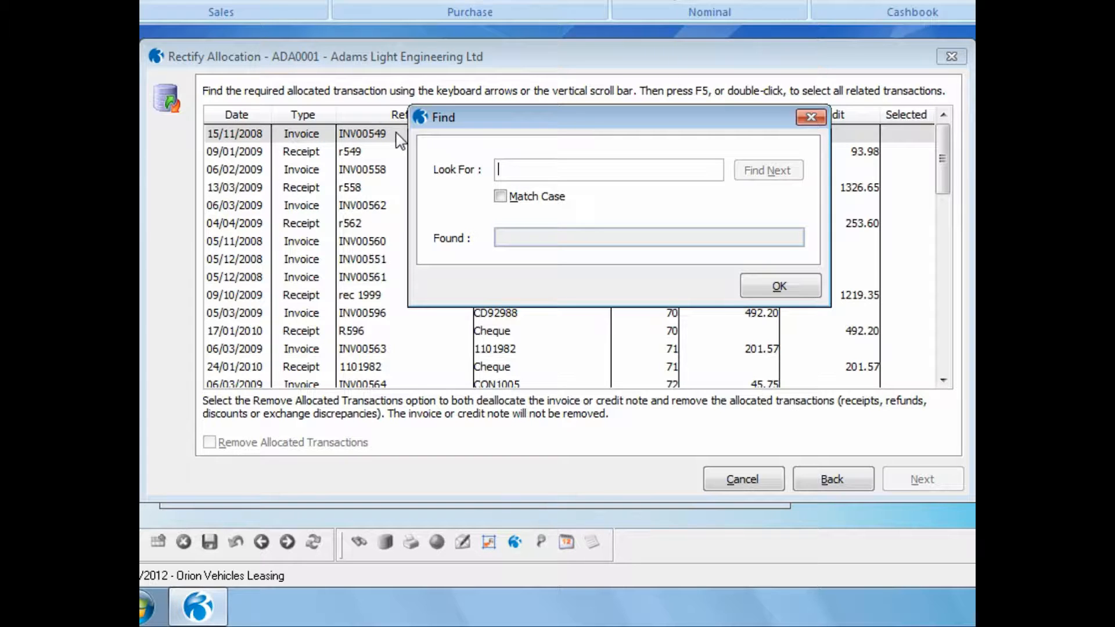
pyautogui.write('Inv')
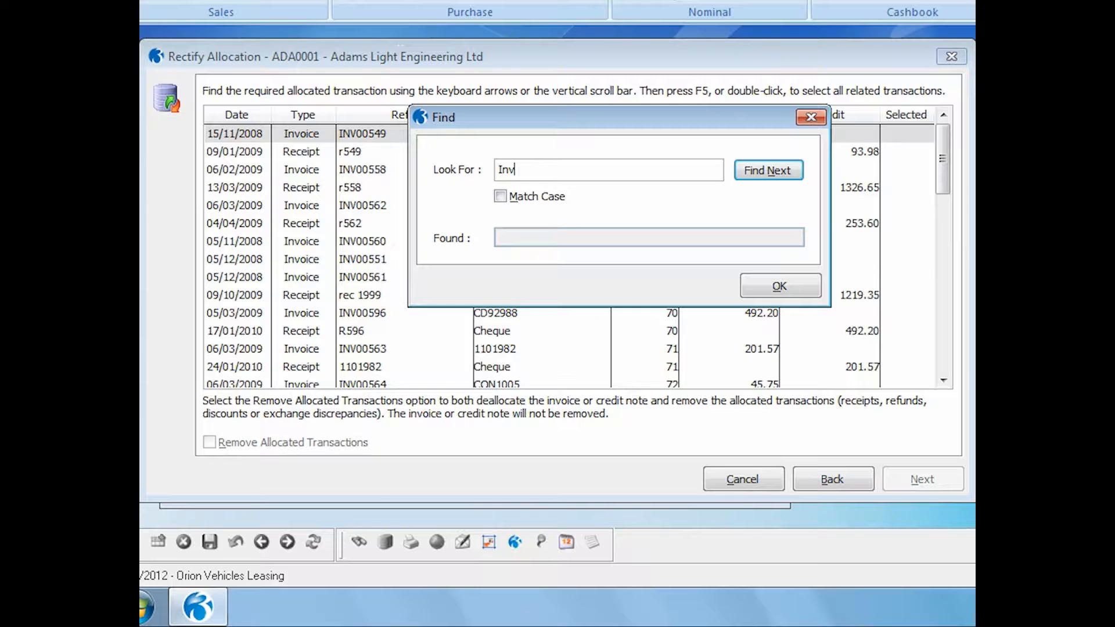
pyautogui.write('0007878')
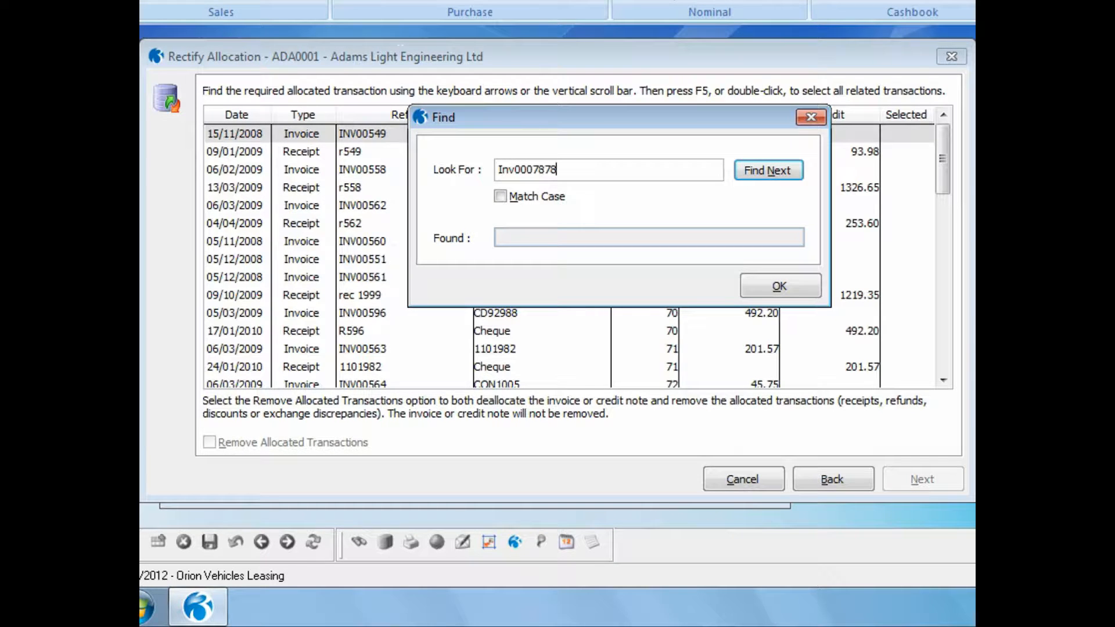
pyautogui.click(753, 170)
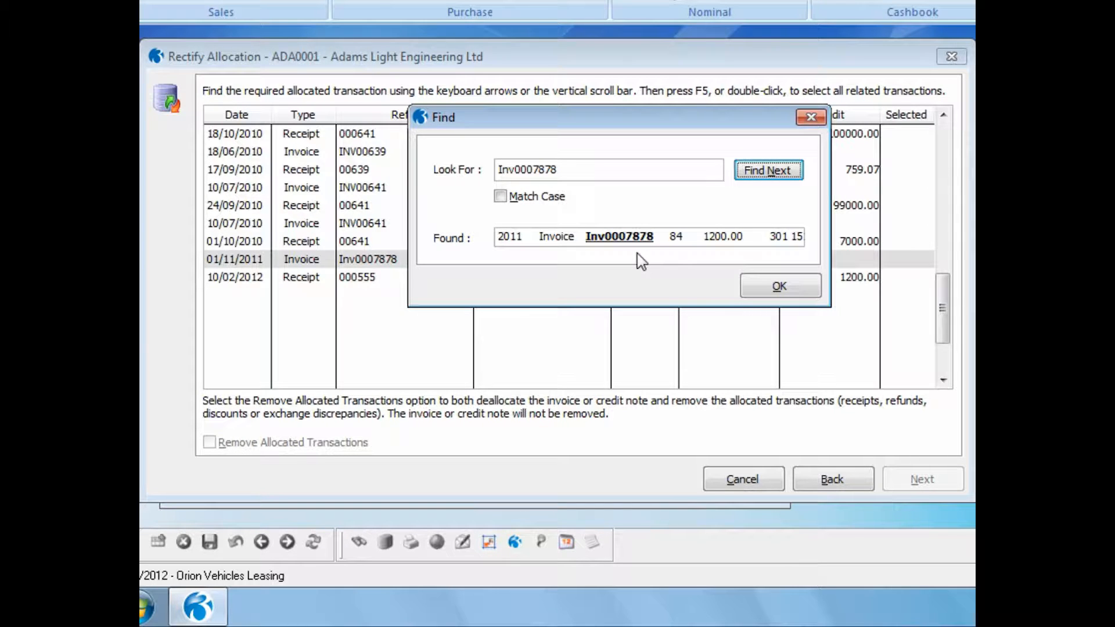
pyautogui.click(755, 290)
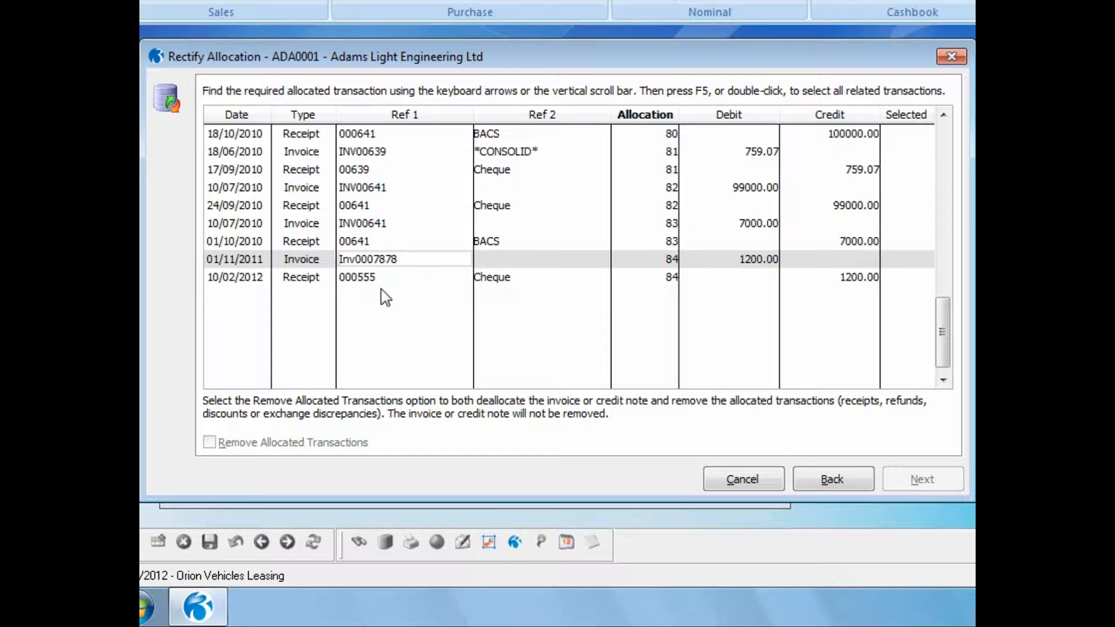
pyautogui.doubleClick(661, 262)
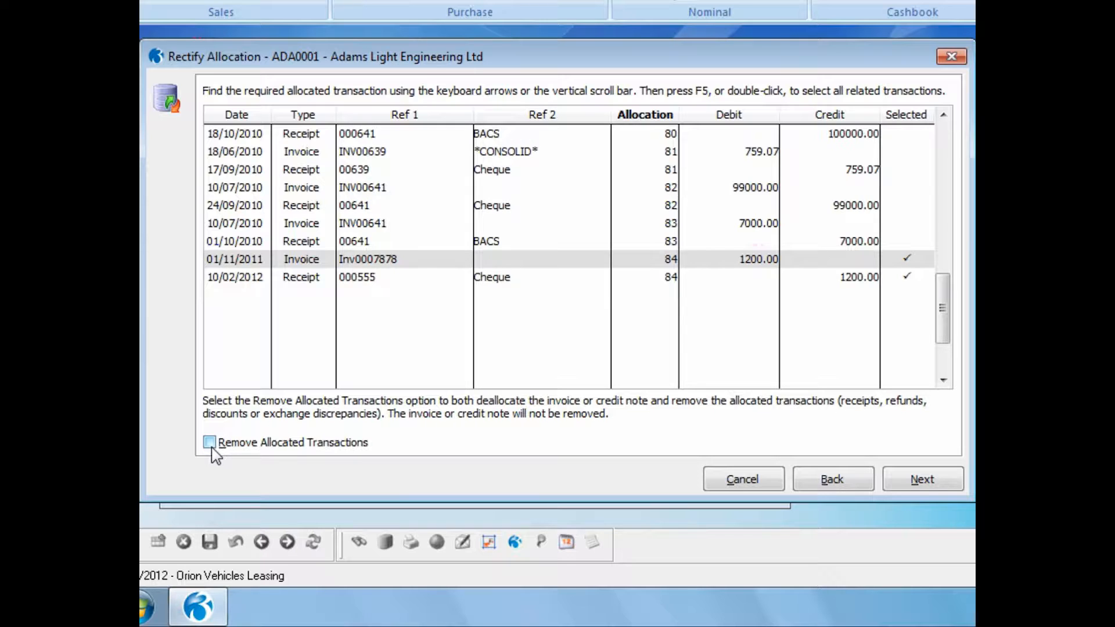
pyautogui.click(917, 483)
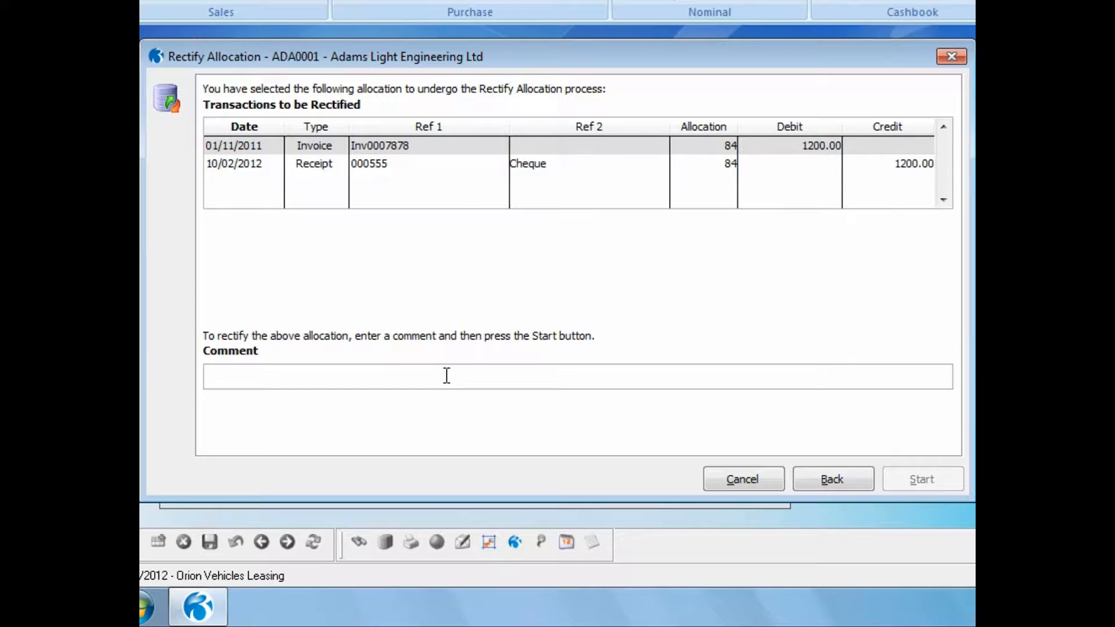
# Step: Enter the comment "Paid incorrect invoice" and run the rectify process, confirming it
pyautogui.write('Paid i')
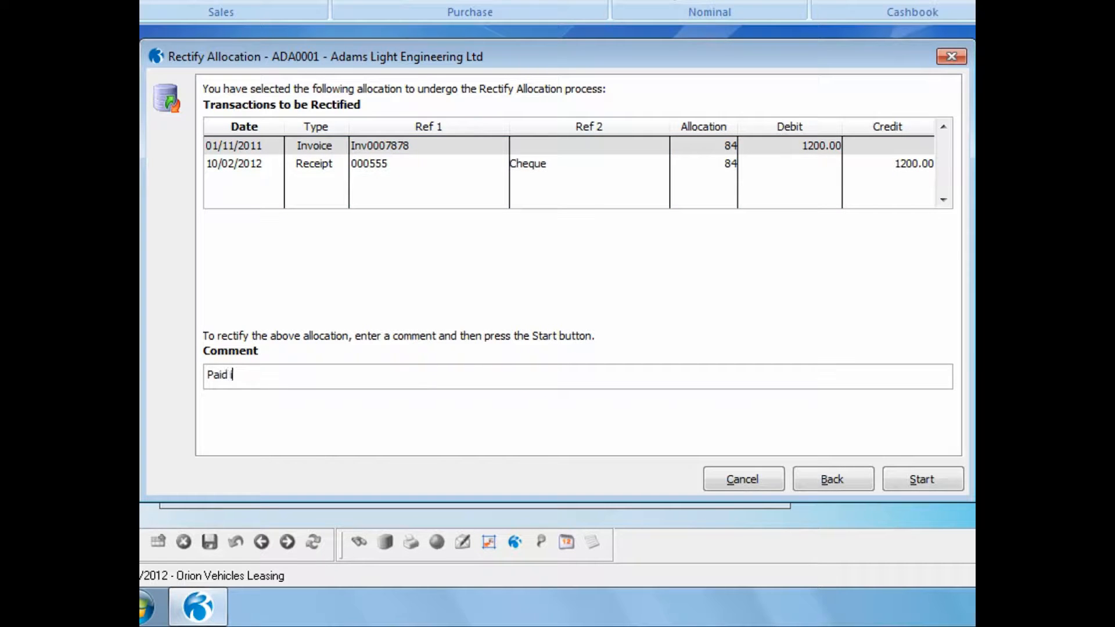
pyautogui.write('ncorrect invoice')
pyautogui.click(898, 485)
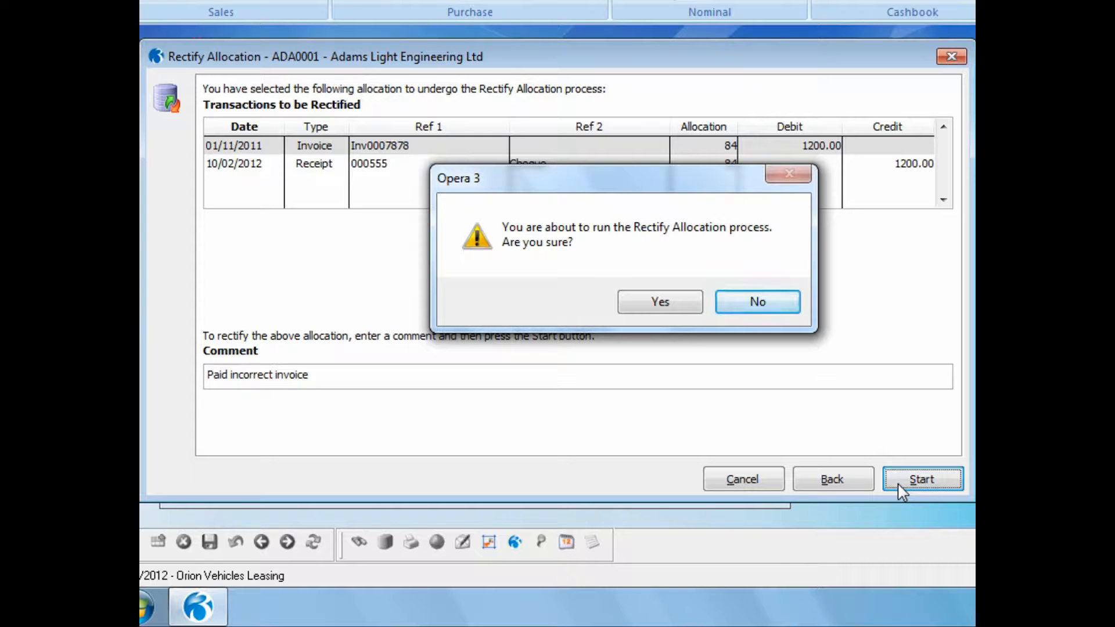
pyautogui.click(647, 304)
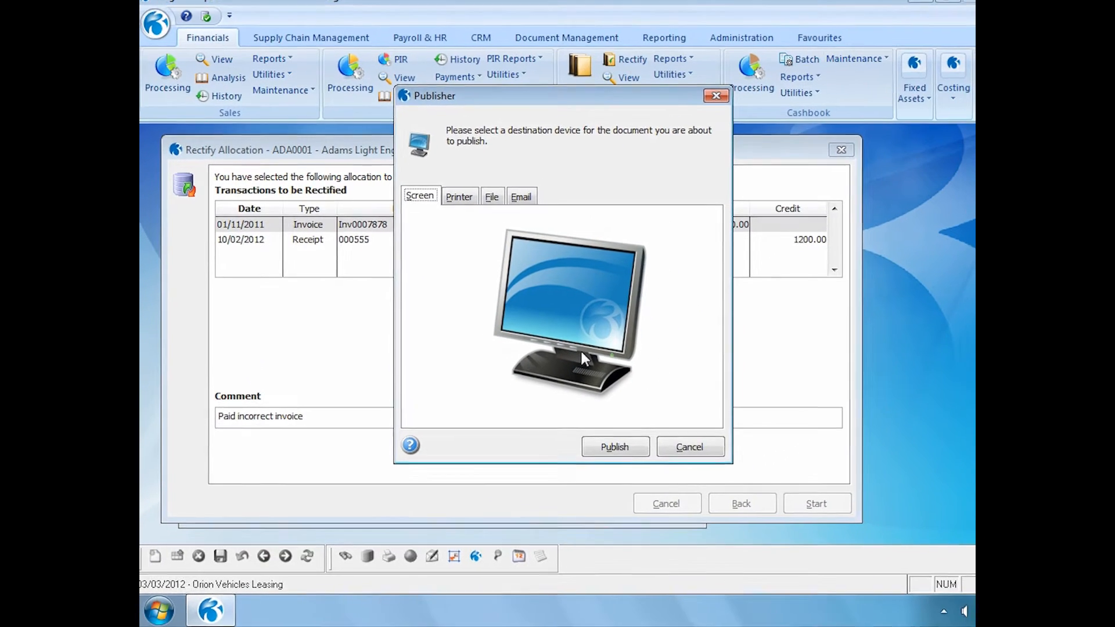
# Step: Publish the rectified allocations audit report to screen, close the preview and finish the wizard
pyautogui.click(593, 452)
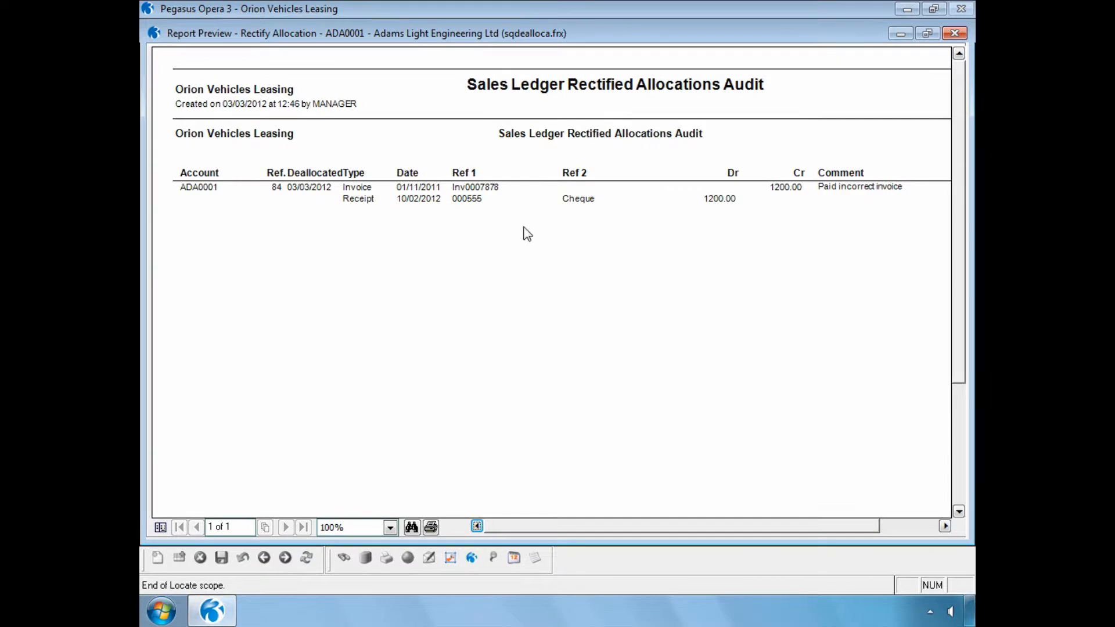
pyautogui.click(959, 36)
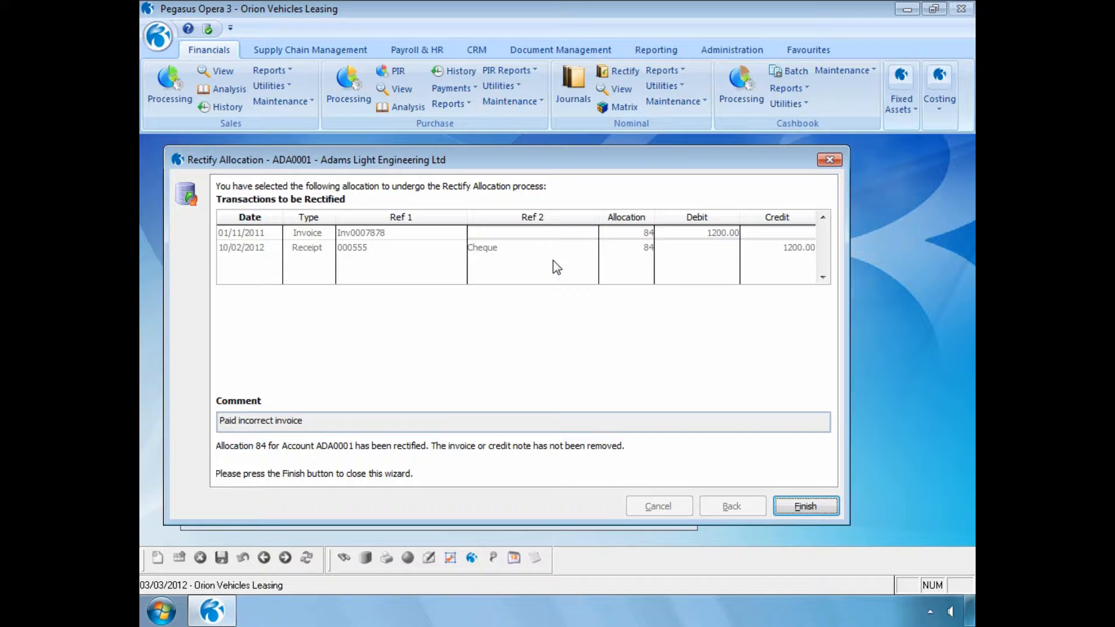
pyautogui.click(791, 503)
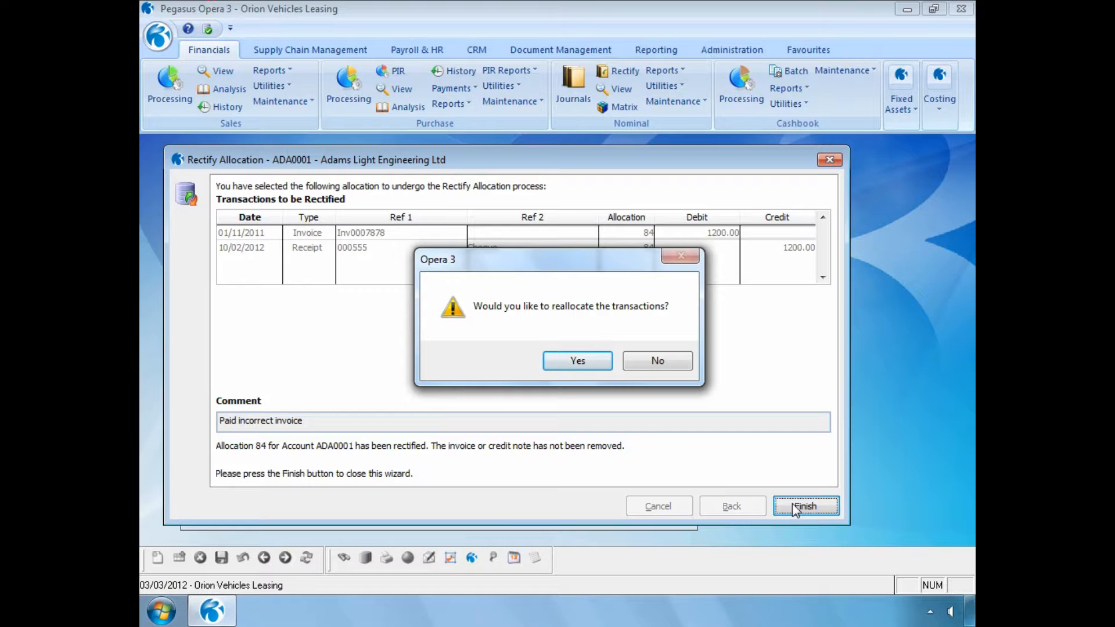
# Step: Choose to reallocate, allocate cheque receipt 000555 against invoice INV00667 instead, and save the allocation
pyautogui.click(560, 360)
pyautogui.click(560, 360)
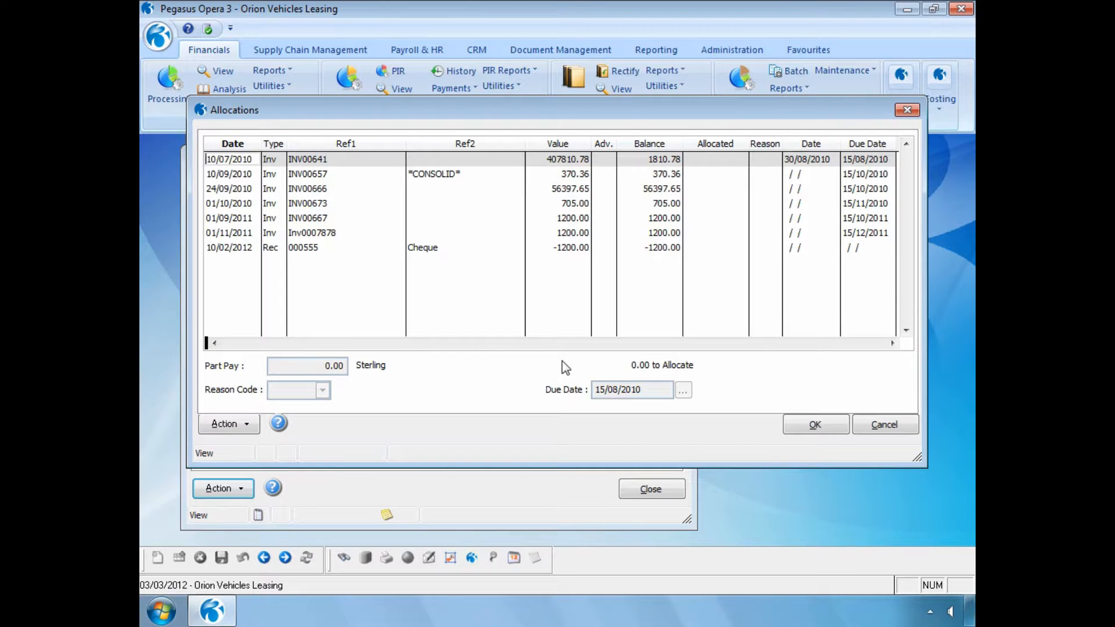
pyautogui.click(452, 250)
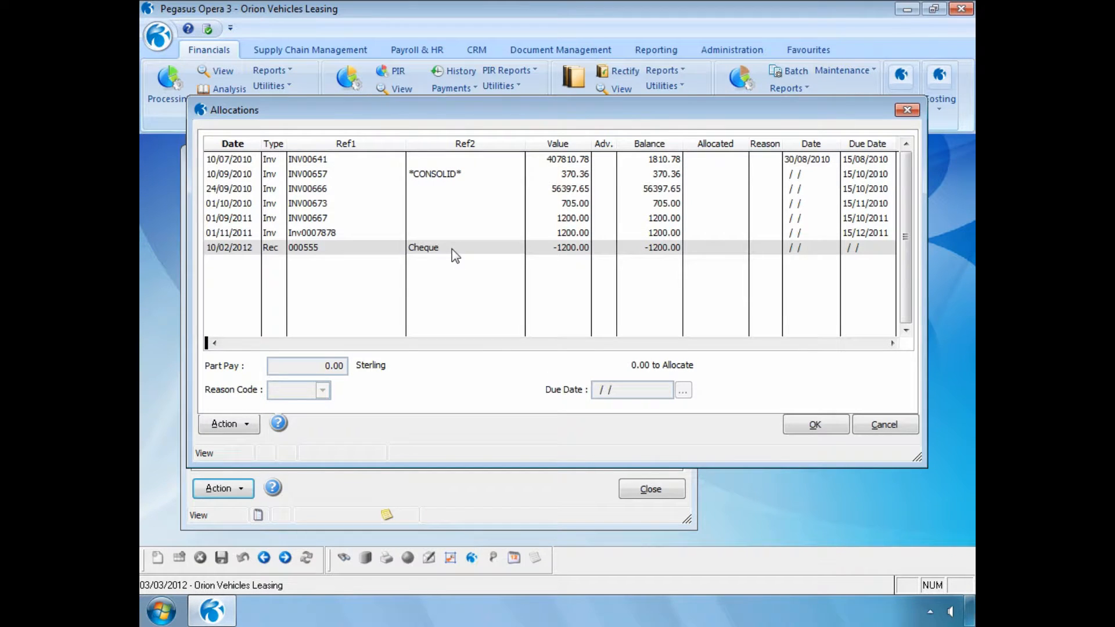
pyautogui.doubleClick(454, 254)
pyautogui.click(444, 225)
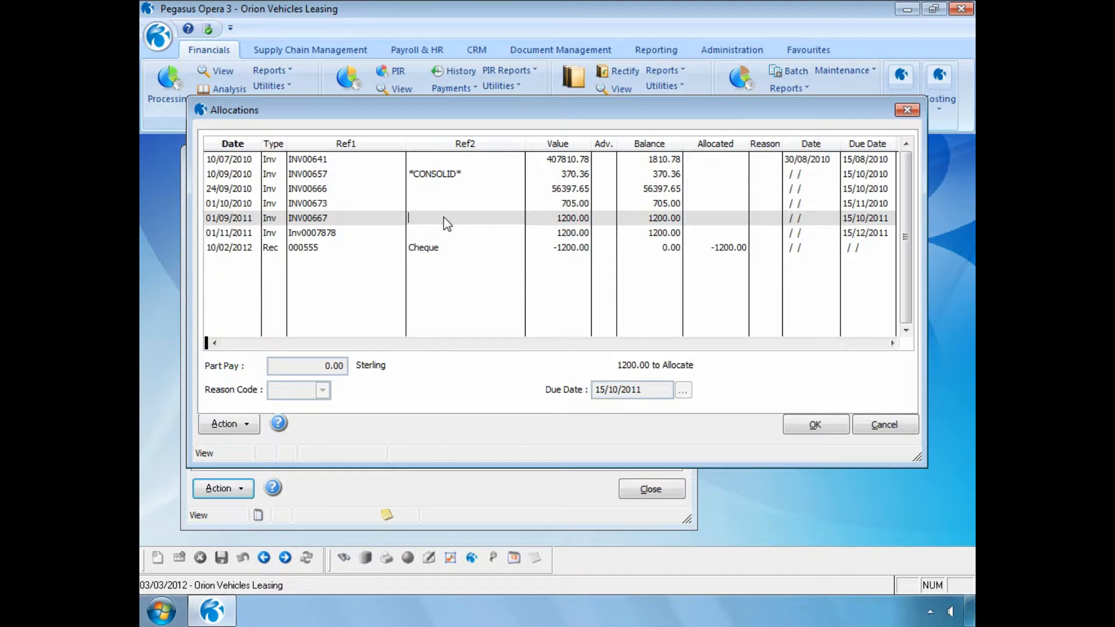
pyautogui.doubleClick(447, 224)
pyautogui.press('Down')
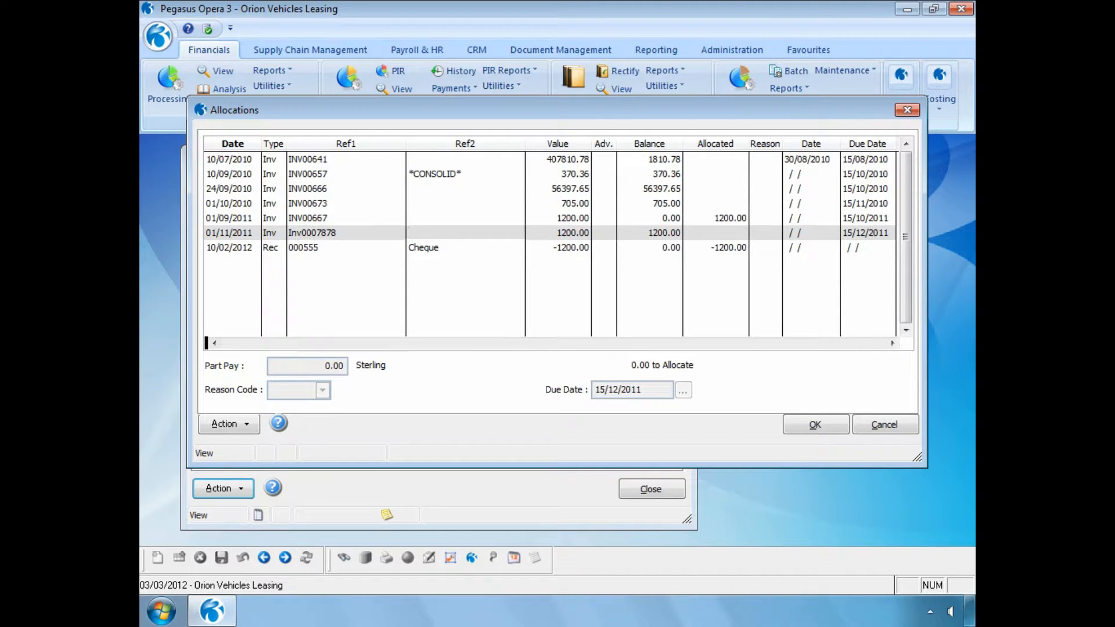
pyautogui.click(798, 425)
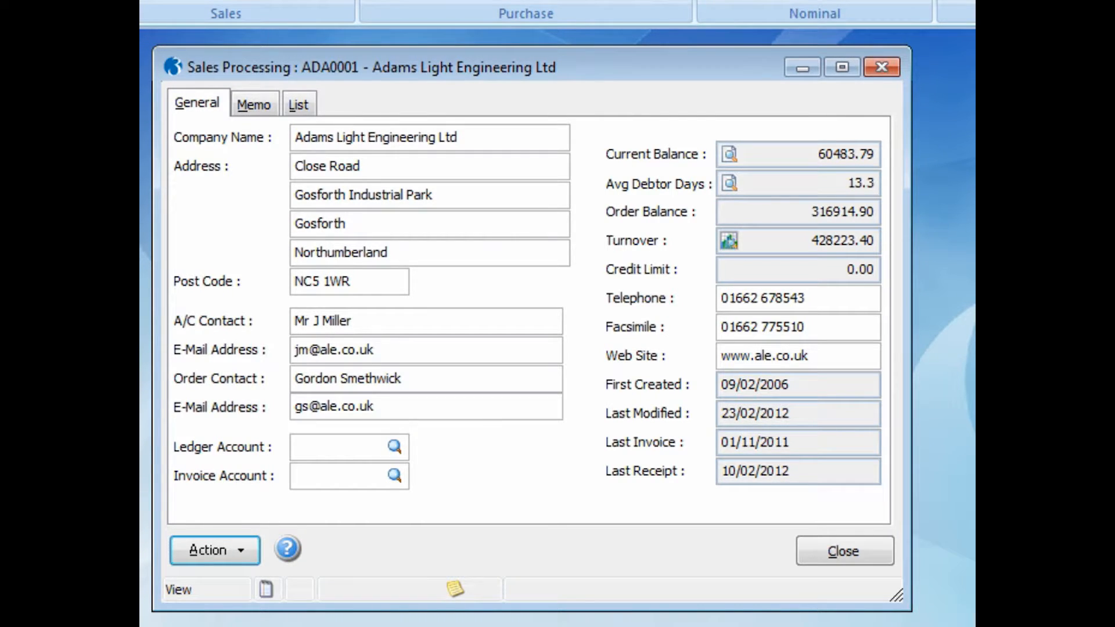
# Step: Open the account's transaction view and review the latest invoices and receipt
pyautogui.click(729, 154)
pyautogui.click(686, 409)
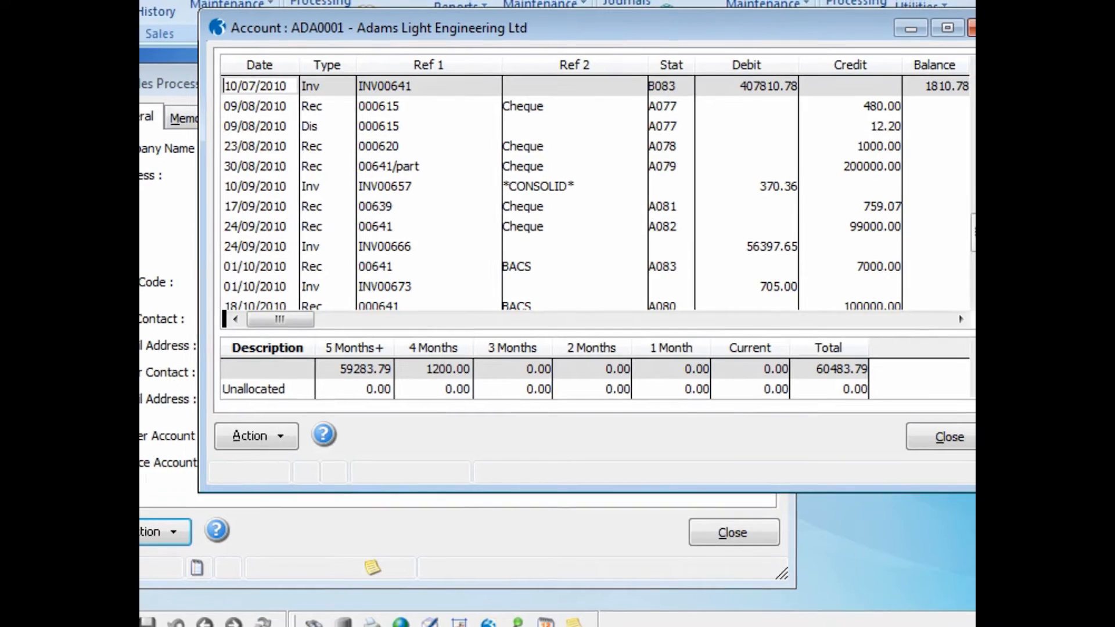
pyautogui.moveTo(925, 236); pyautogui.dragTo(926, 295)
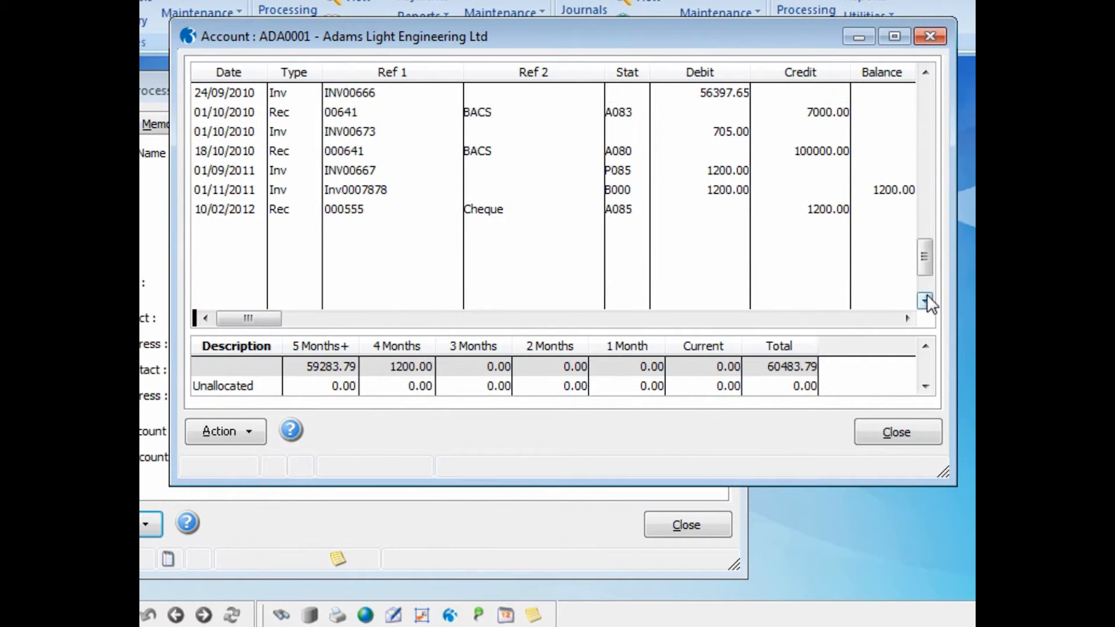
pyautogui.click(380, 214)
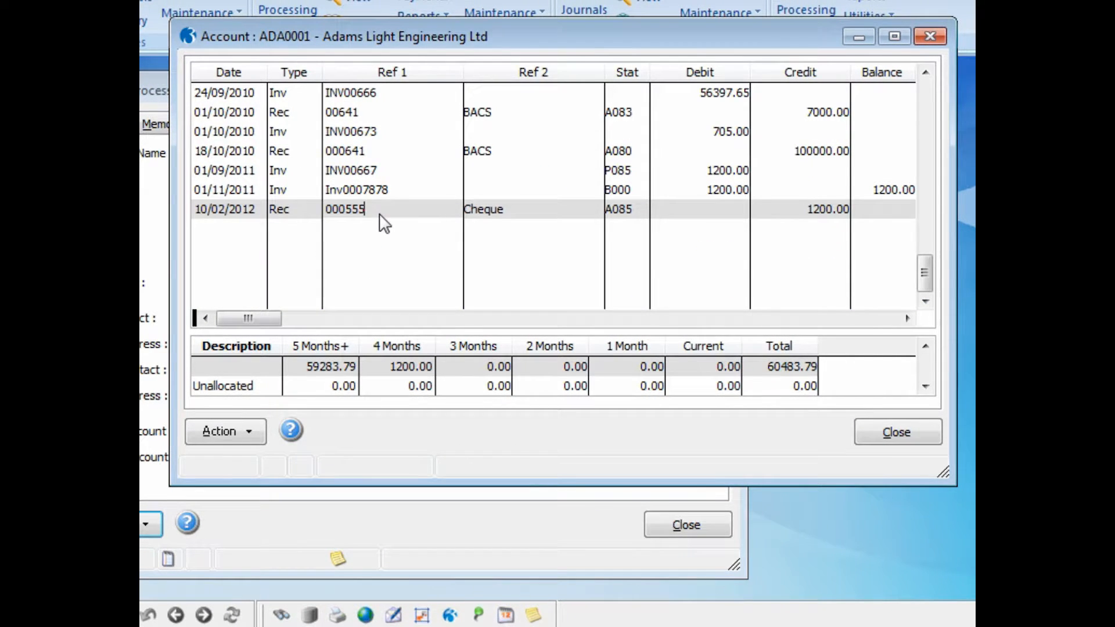
pyautogui.click(381, 170)
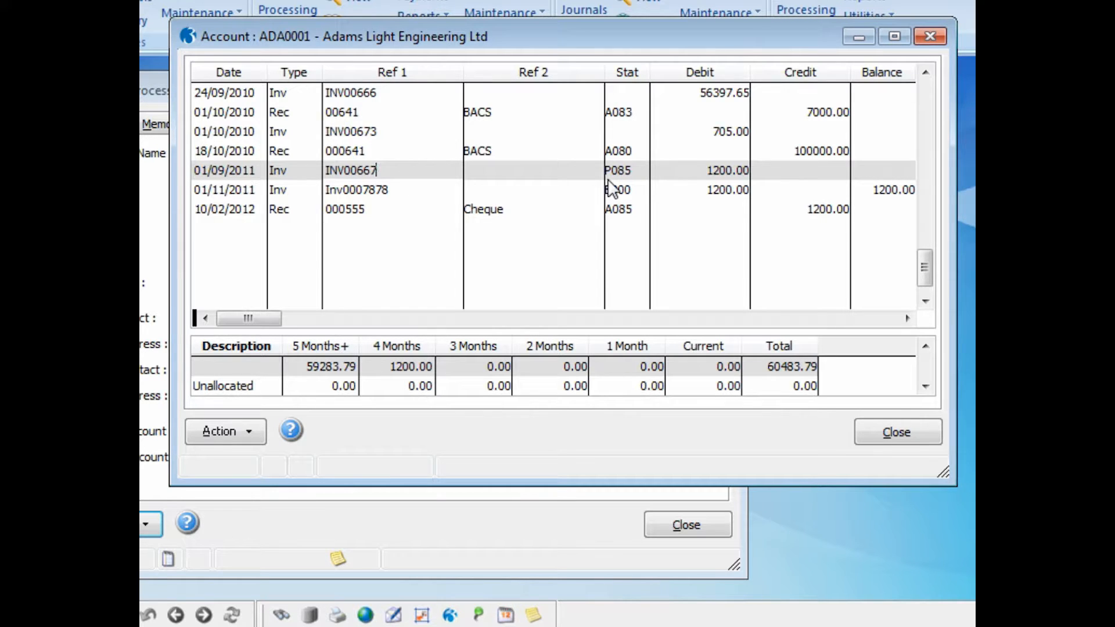
# Step: Check invoice INV00667's line in the account's transaction view and close the view
pyautogui.click(380, 192)
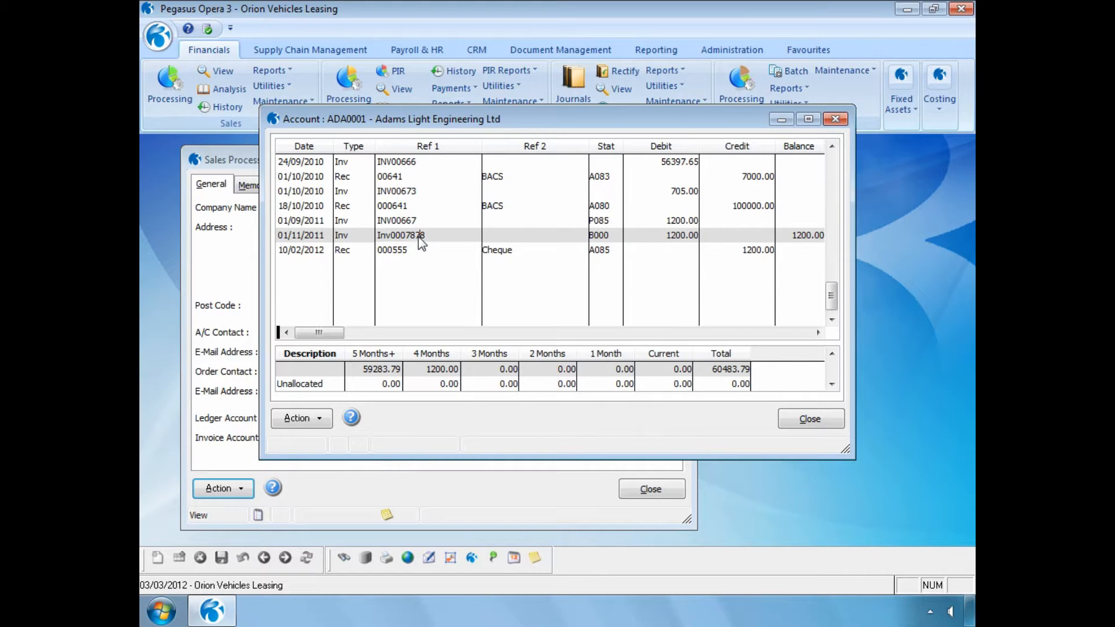
pyautogui.click(804, 419)
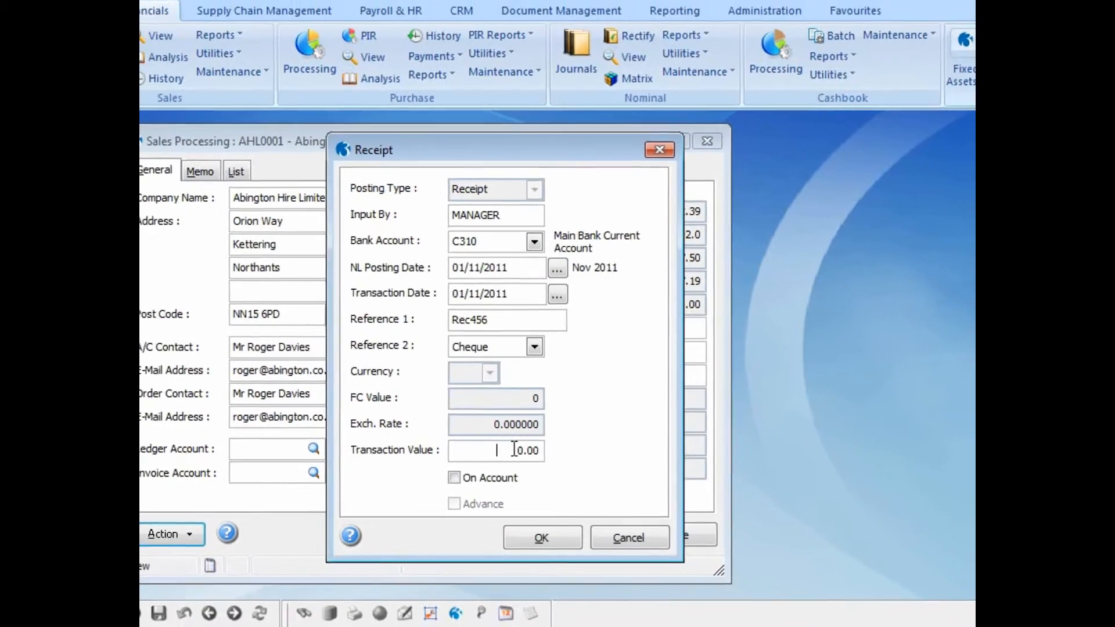
# Step: Post cheque receipt Rec456 for 4800, allocate it fully against invoice INV556 and confirm posting
pyautogui.write('4800')
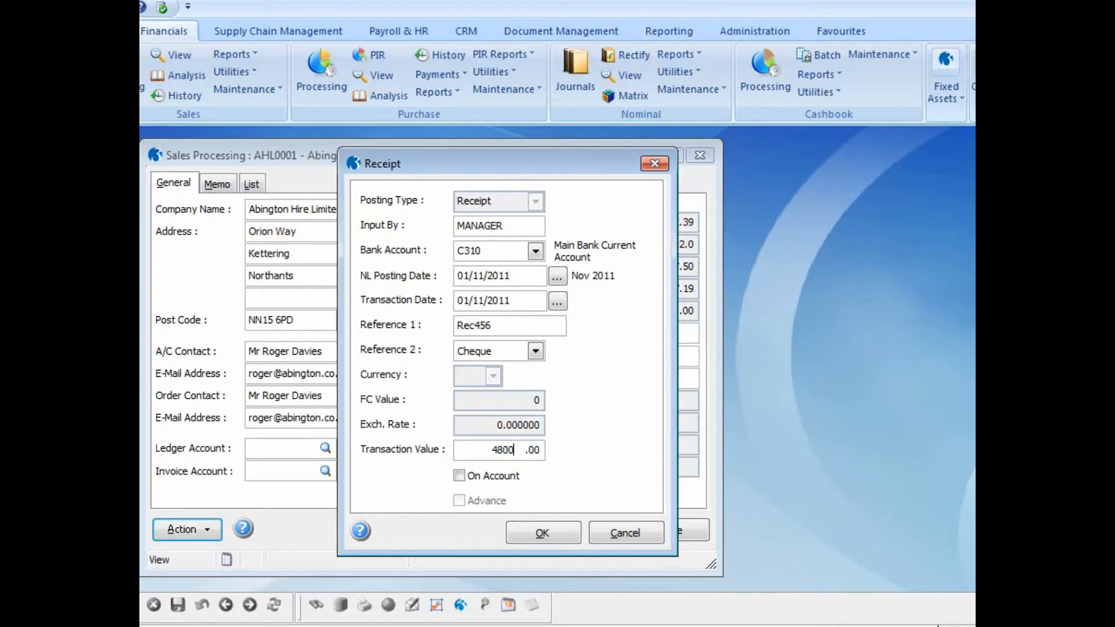
pyautogui.click(530, 527)
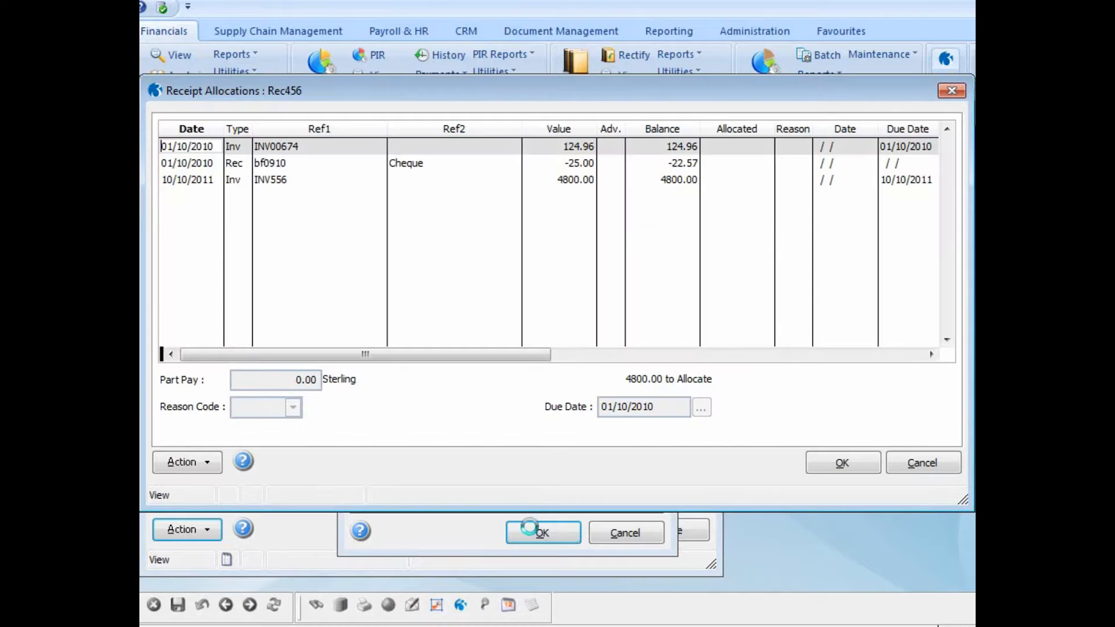
pyautogui.doubleClick(279, 179)
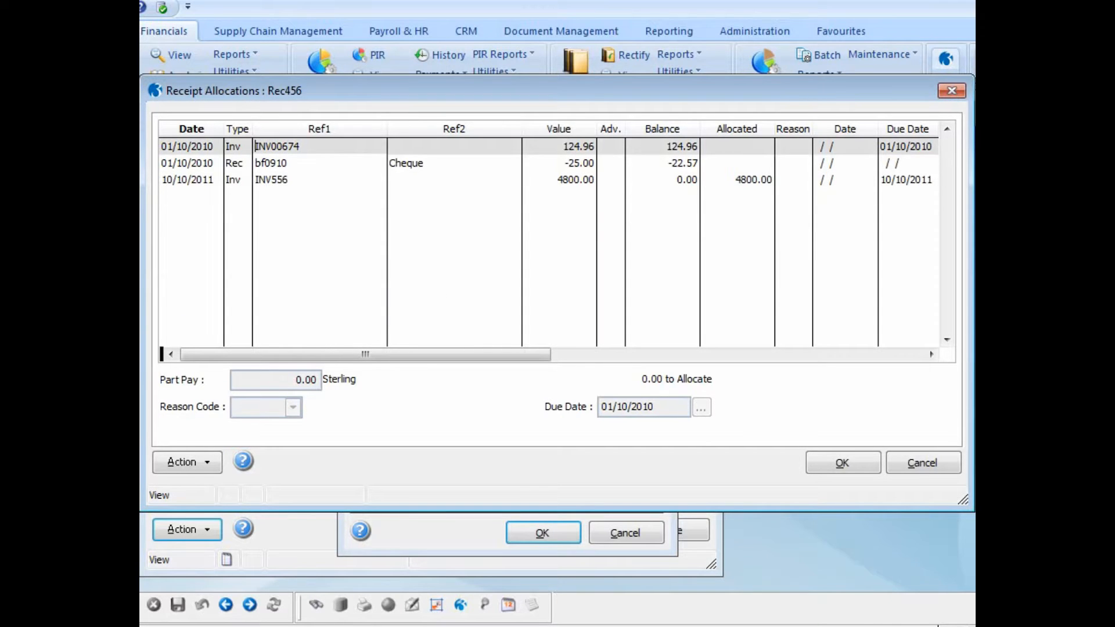
pyautogui.click(841, 462)
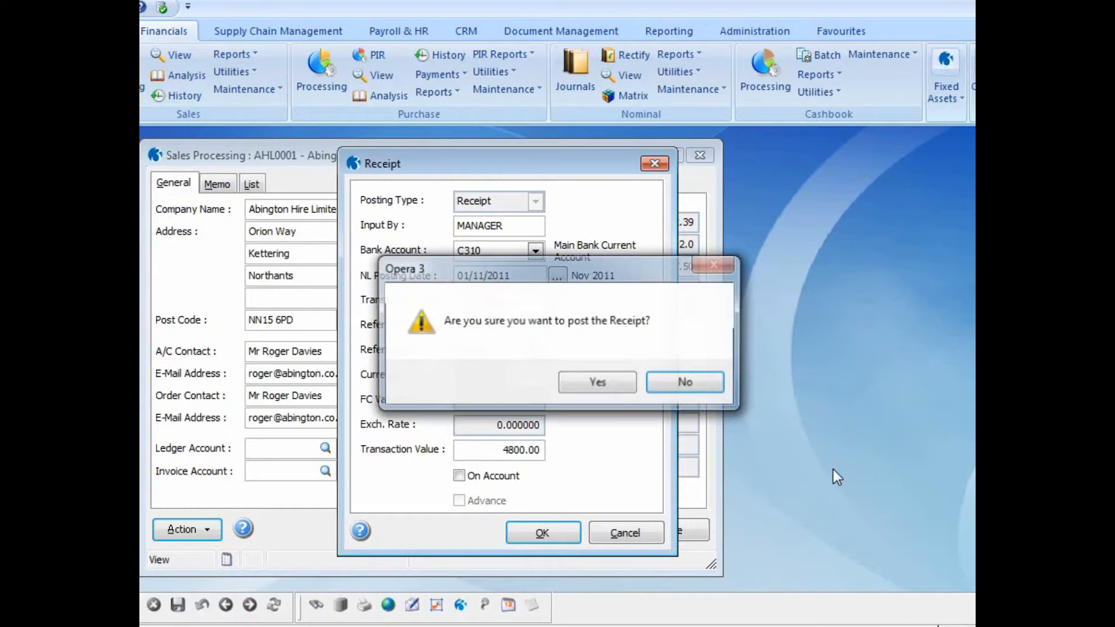
pyautogui.click(604, 379)
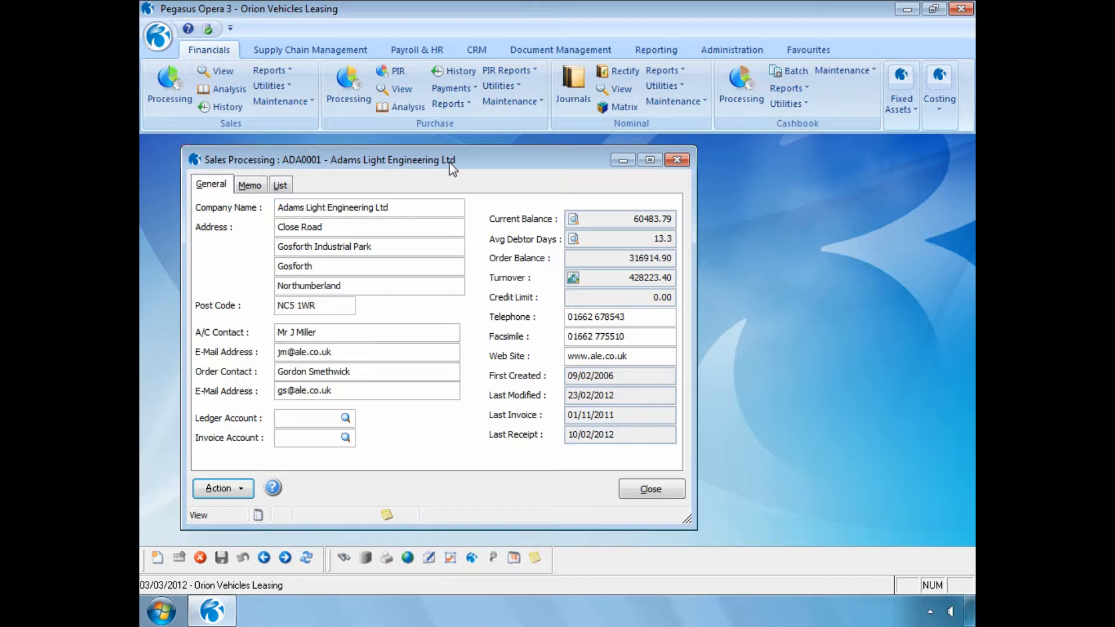
# Step: Move to account AHL0001 Abington Hire Limited, start Rectify Allocation and choose the Selected Range option
pyautogui.press('pagedown')
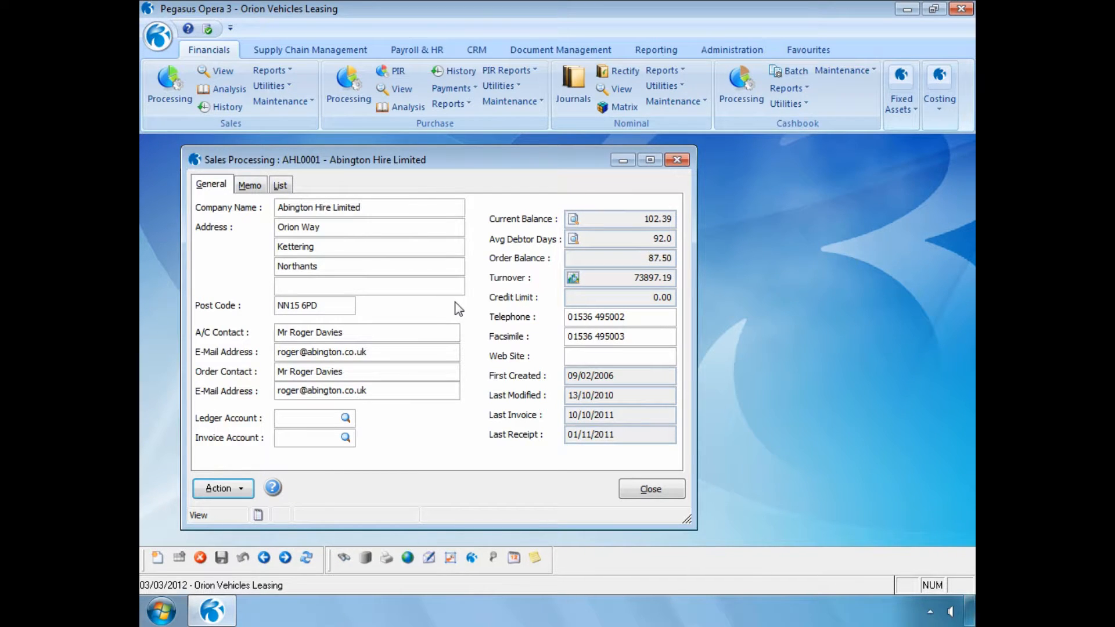
pyautogui.click(242, 487)
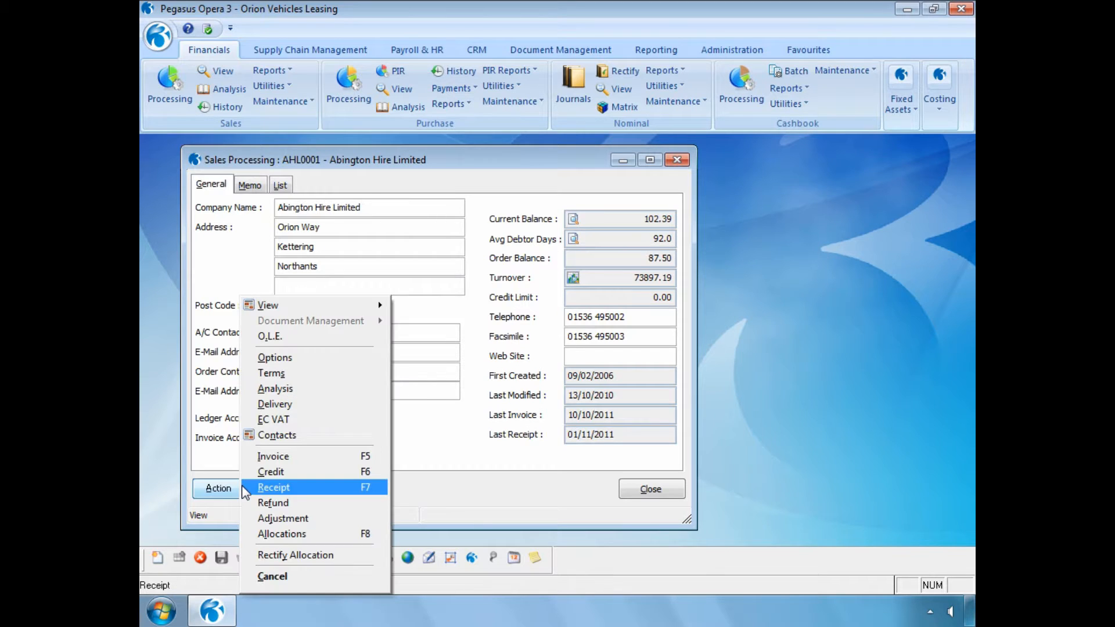
pyautogui.click(274, 552)
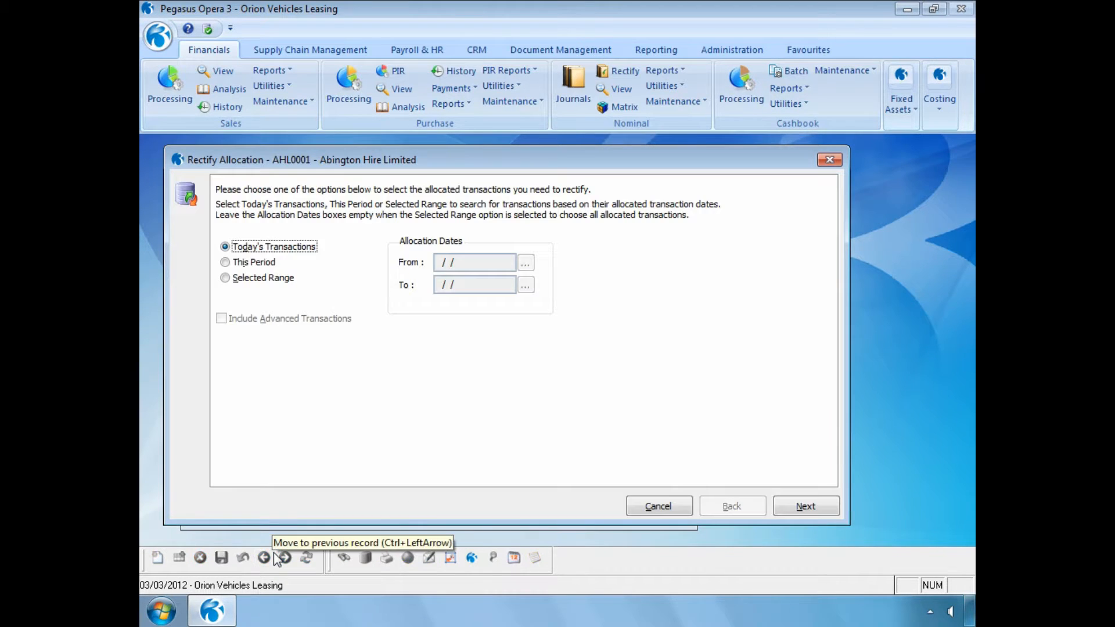
pyautogui.click(226, 278)
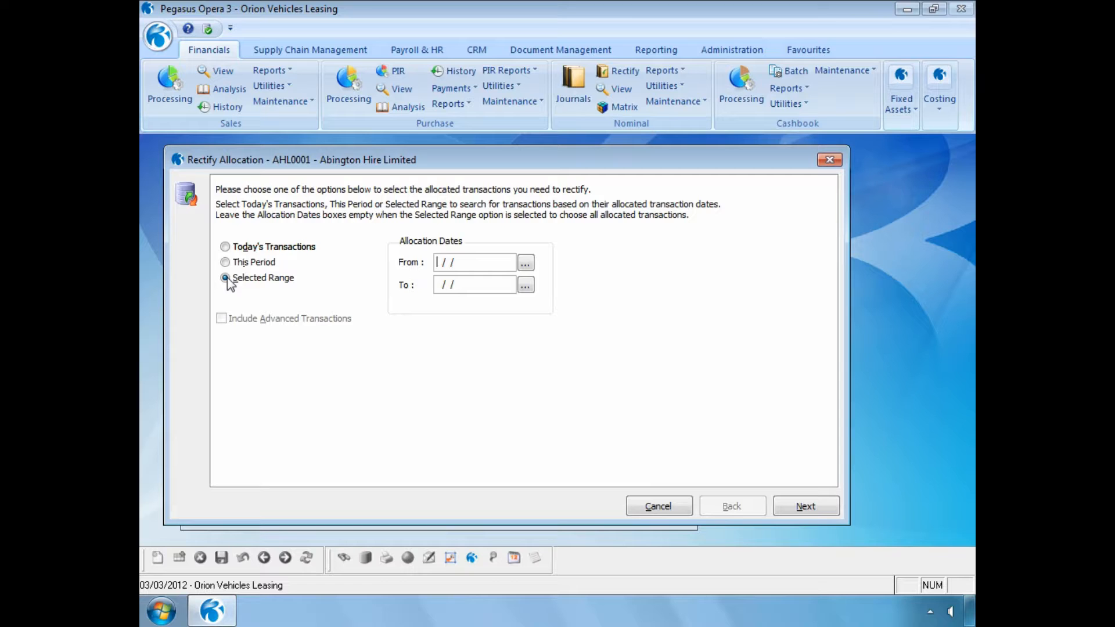
pyautogui.click(805, 506)
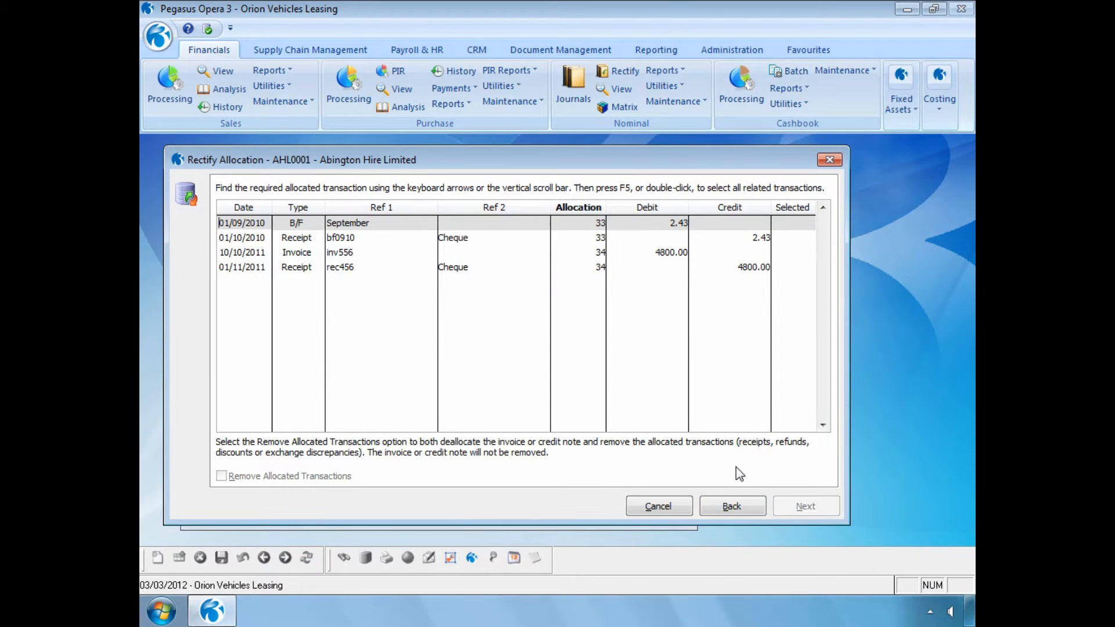
# Step: Select receipt rec456's allocation, tick Remove Allocated Transactions and continue
pyautogui.click(348, 267)
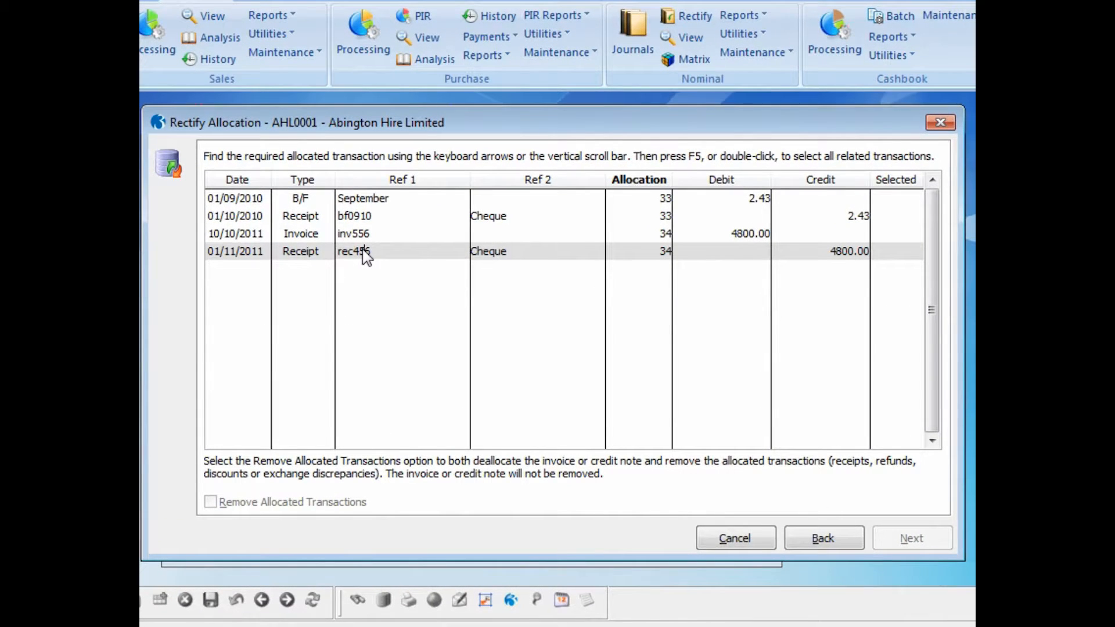
pyautogui.doubleClick(366, 255)
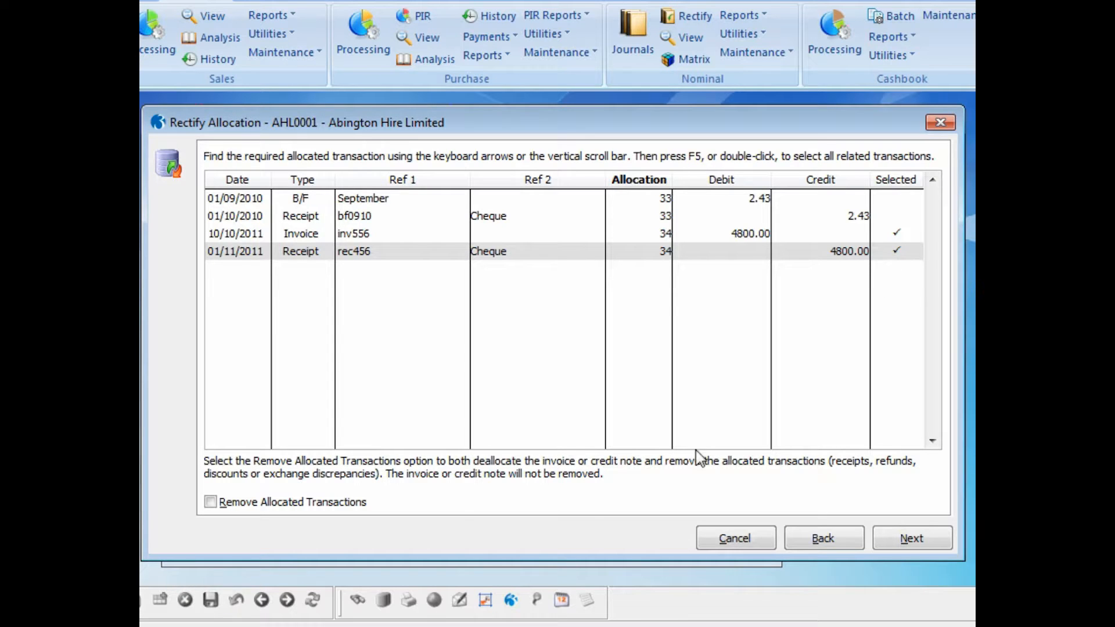
pyautogui.click(212, 502)
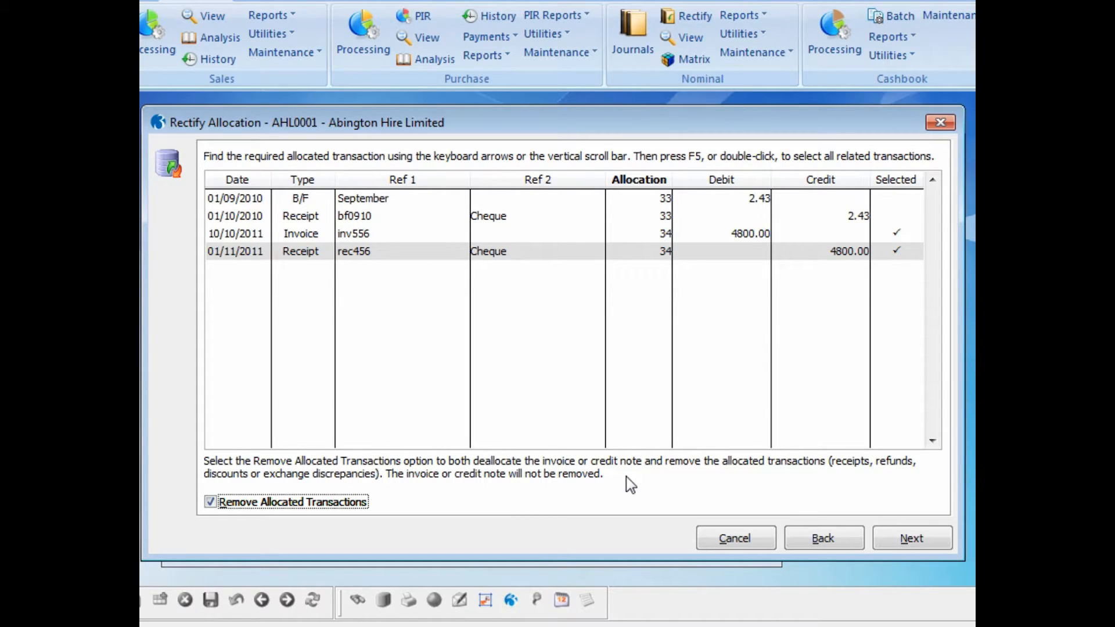
pyautogui.click(894, 541)
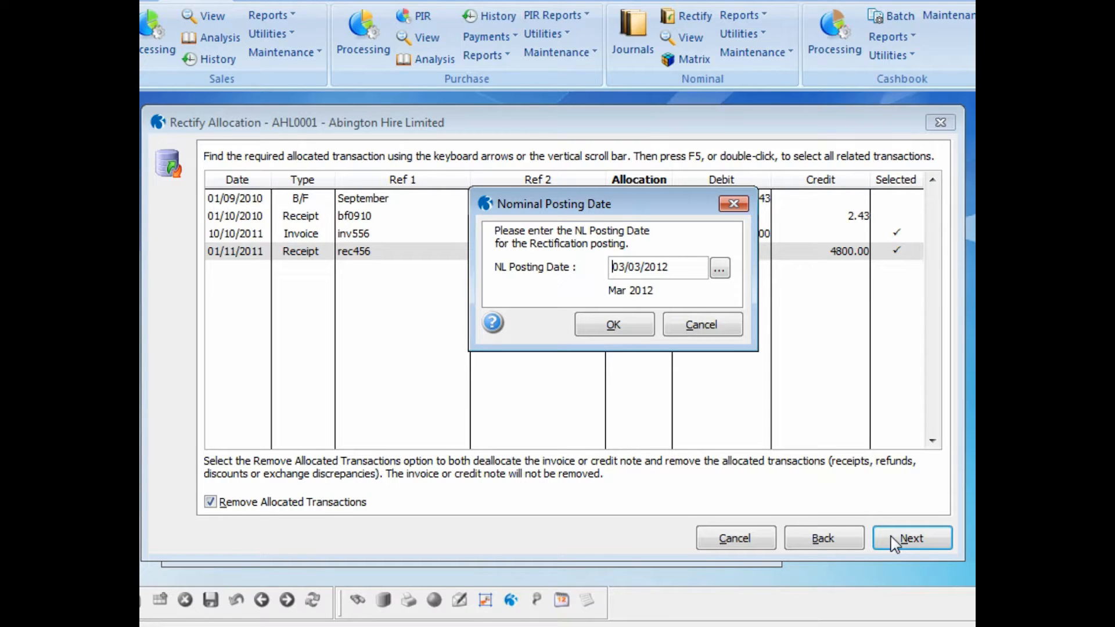
# Step: Accept the NL posting date 03/03/2012, enter the comment "Bounced cheque" and run the rectify process, confirming it
pyautogui.click(620, 328)
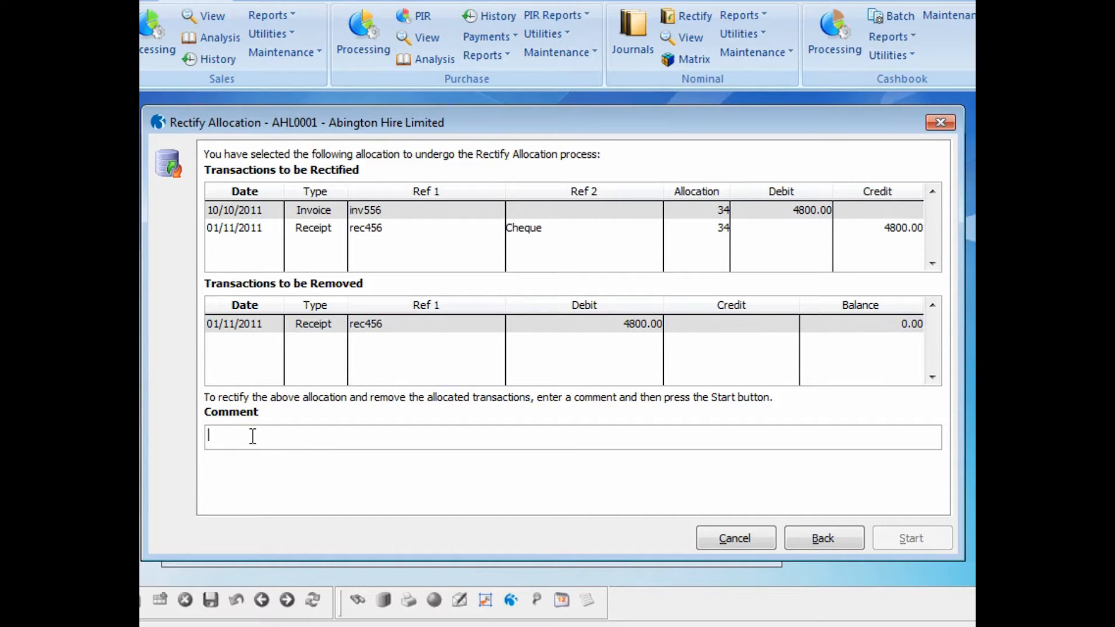
pyautogui.write('Bounced cheque')
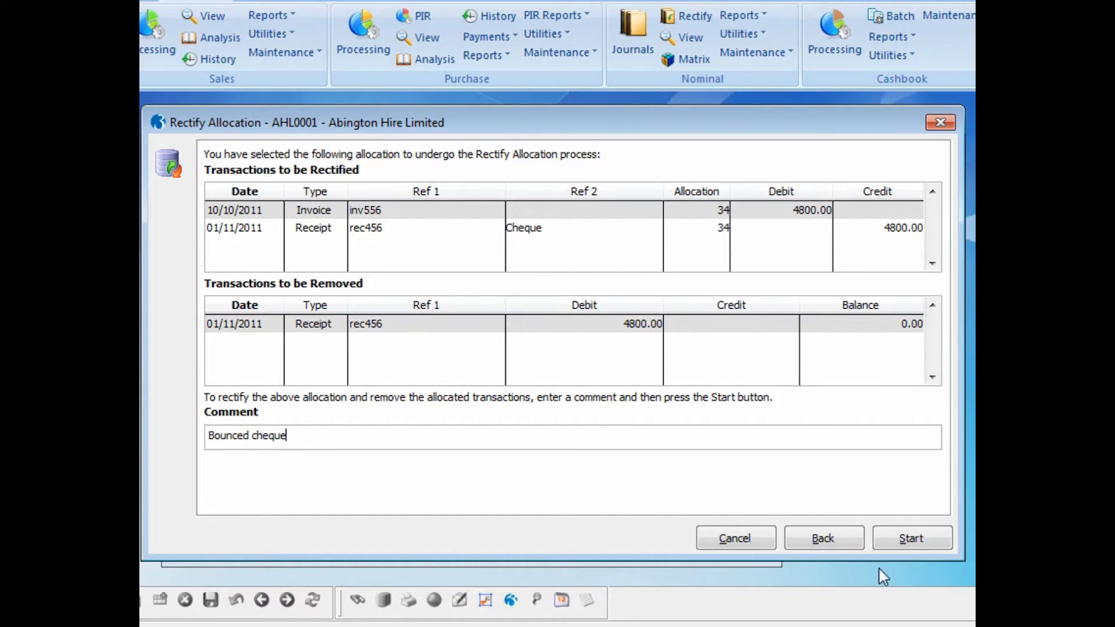
pyautogui.click(888, 534)
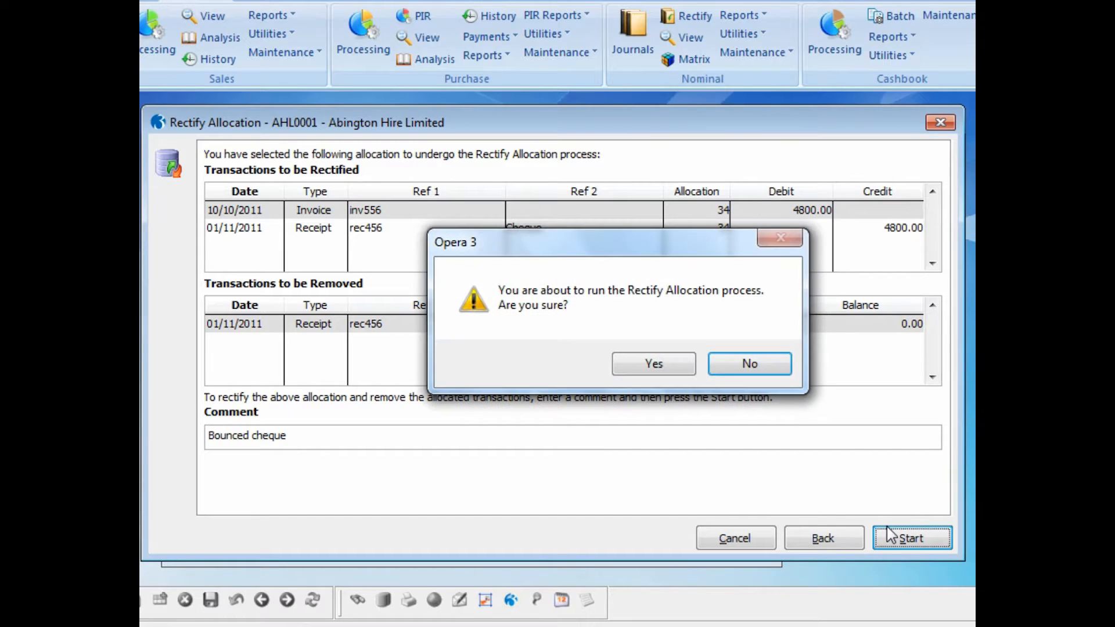
pyautogui.click(672, 369)
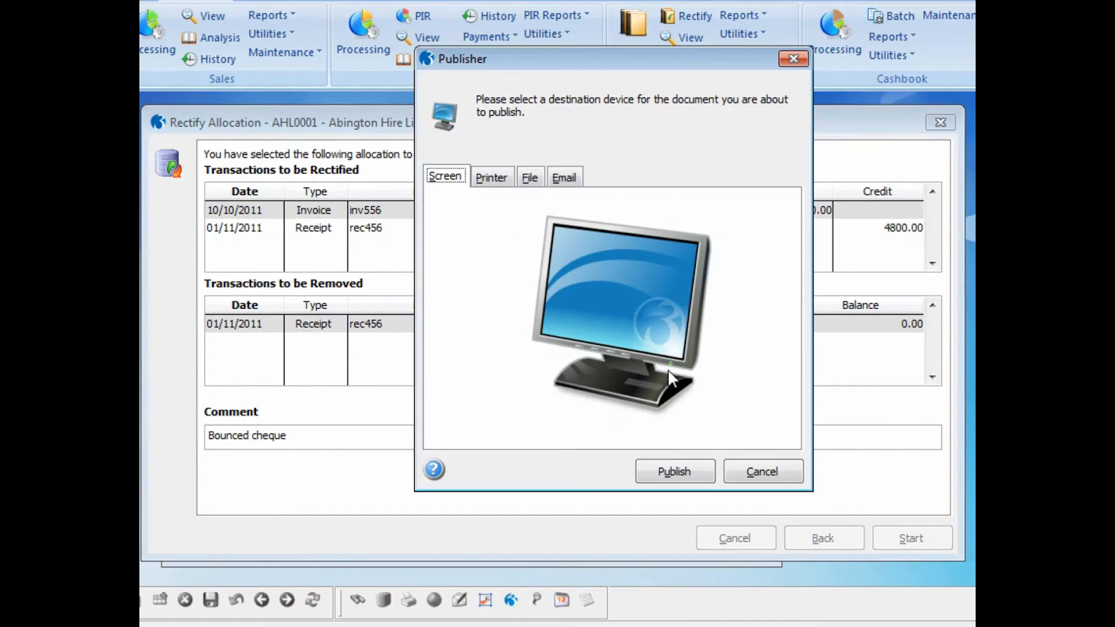
# Step: Publish the rectified allocations audit report to screen, close the preview and finish the wizard
pyautogui.click(673, 470)
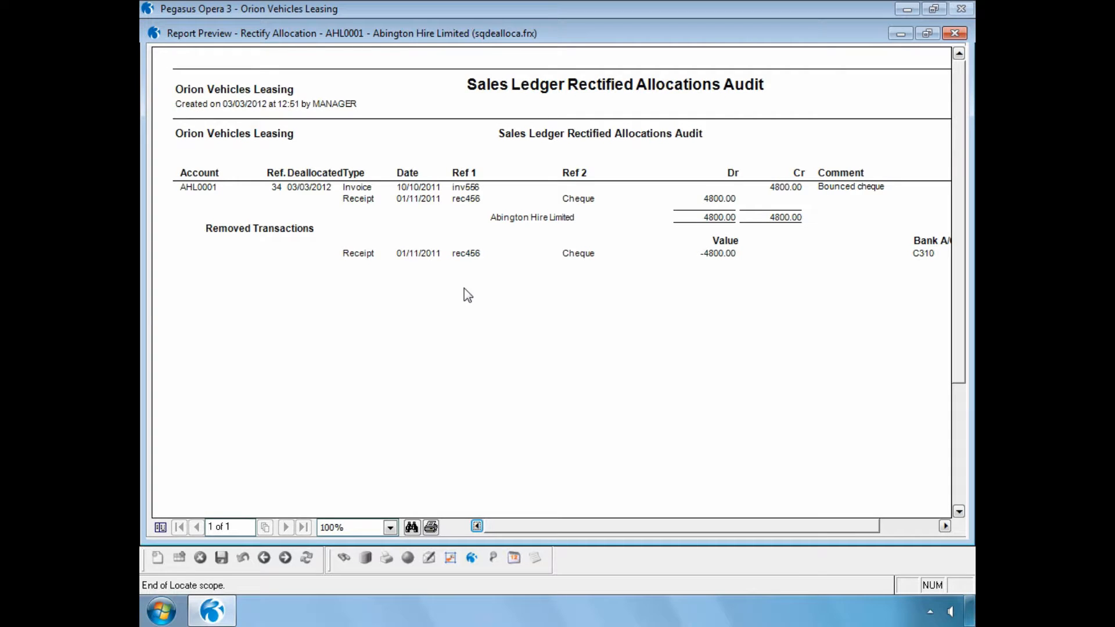
pyautogui.click(954, 33)
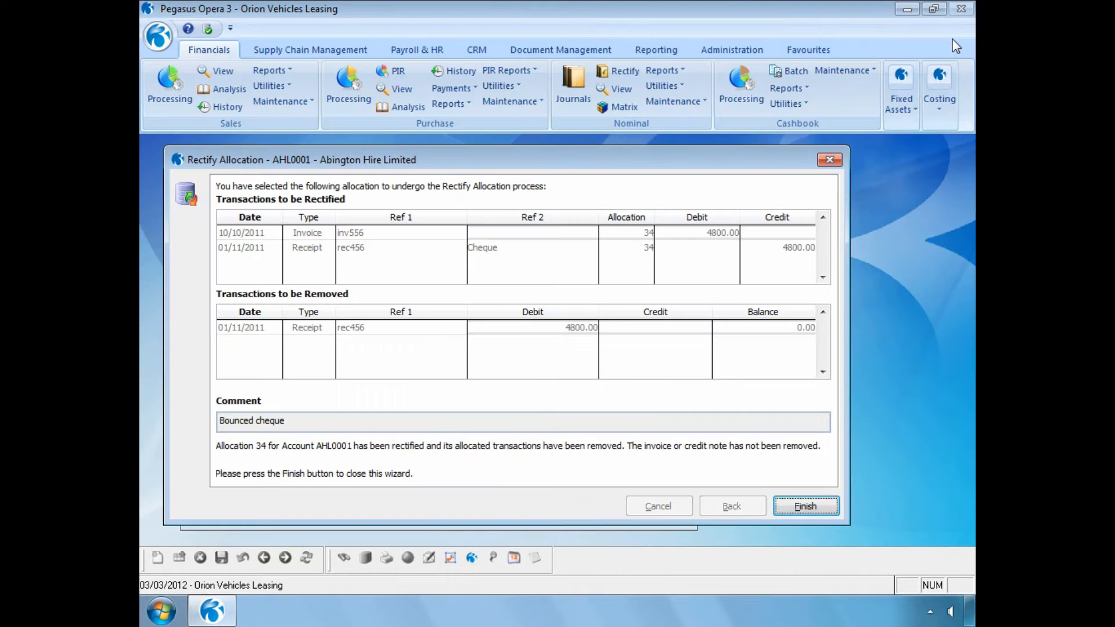
pyautogui.click(804, 506)
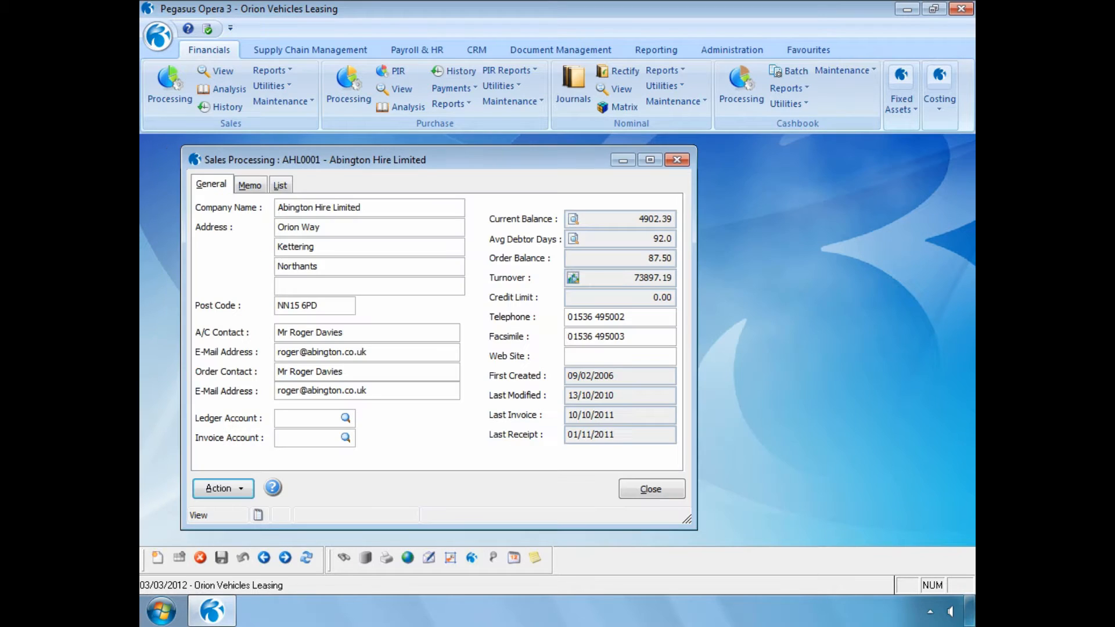
# Step: Open the account's outstanding transactions view, check invoice inv556, and close the view
pyautogui.click(573, 218)
pyautogui.click(509, 275)
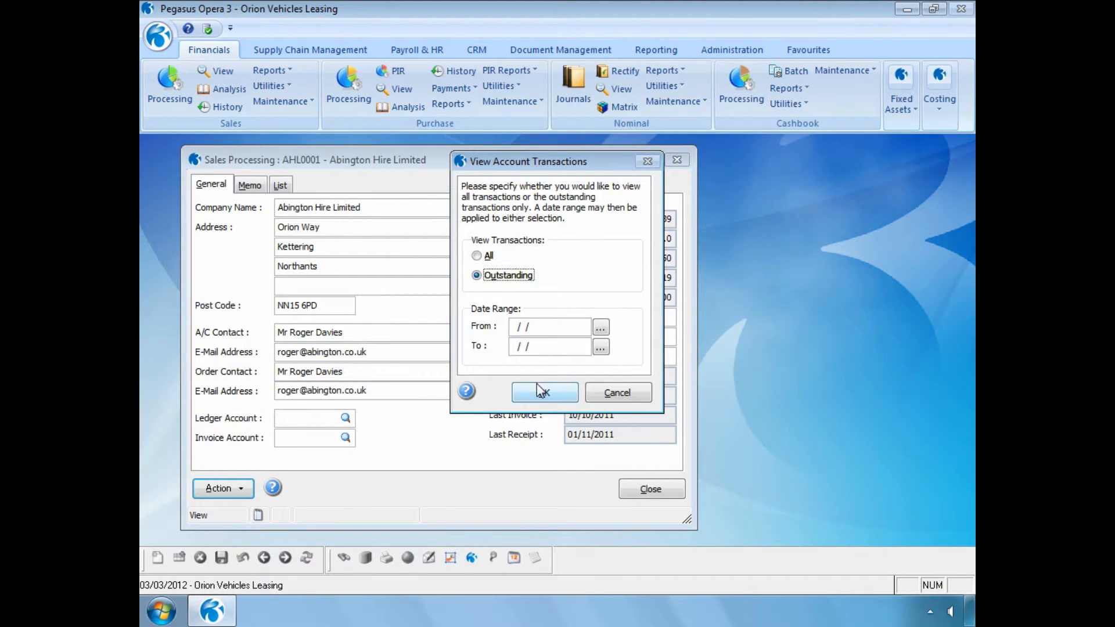
pyautogui.click(537, 385)
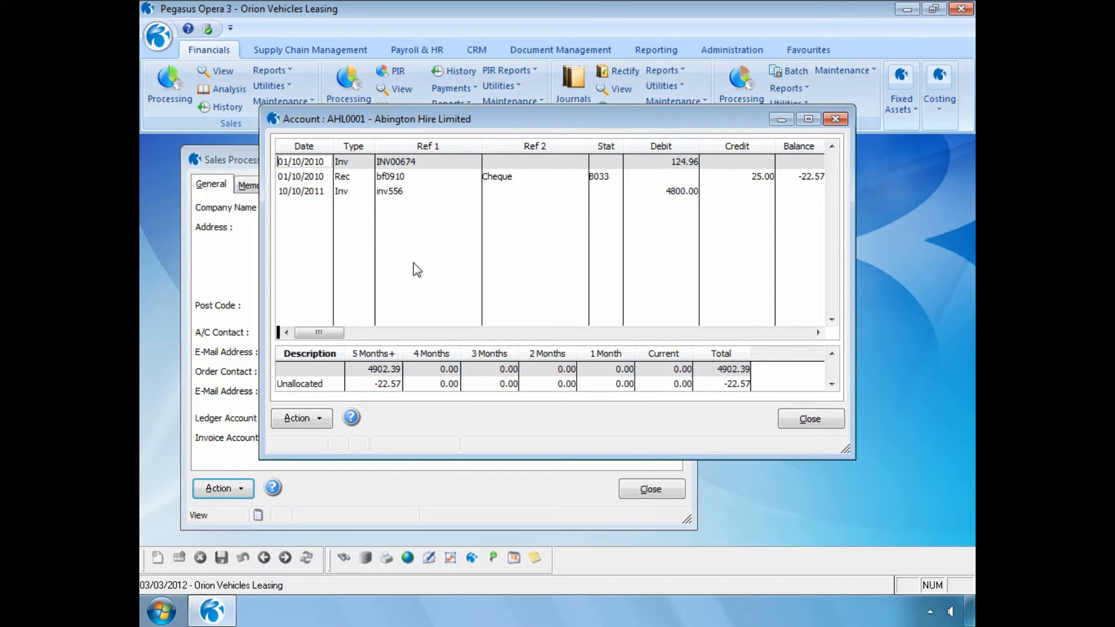
pyautogui.click(379, 195)
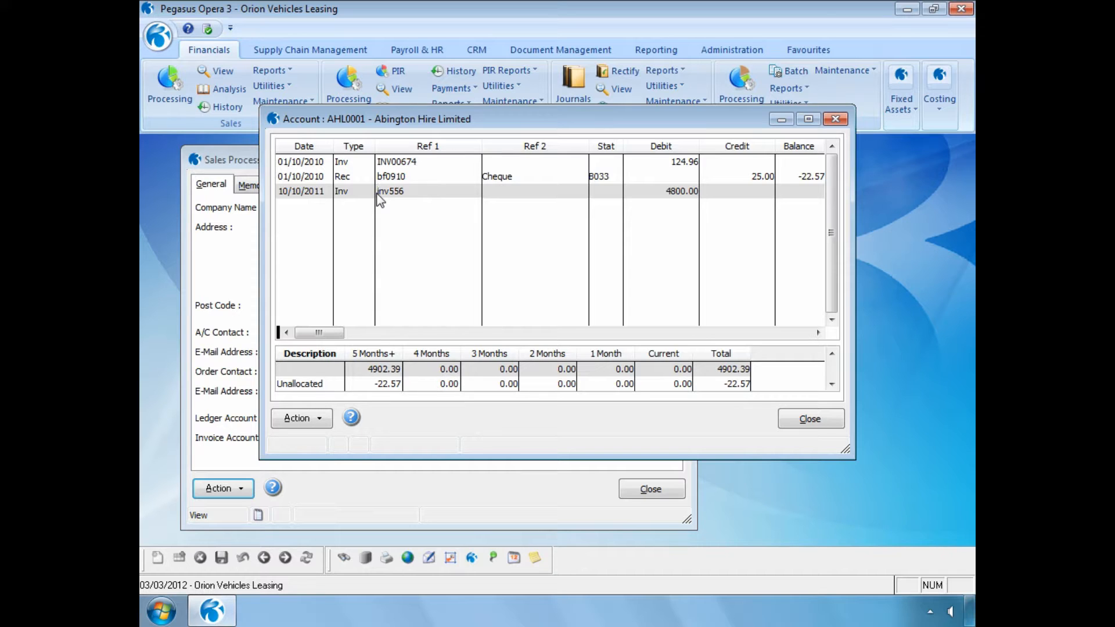
pyautogui.click(788, 422)
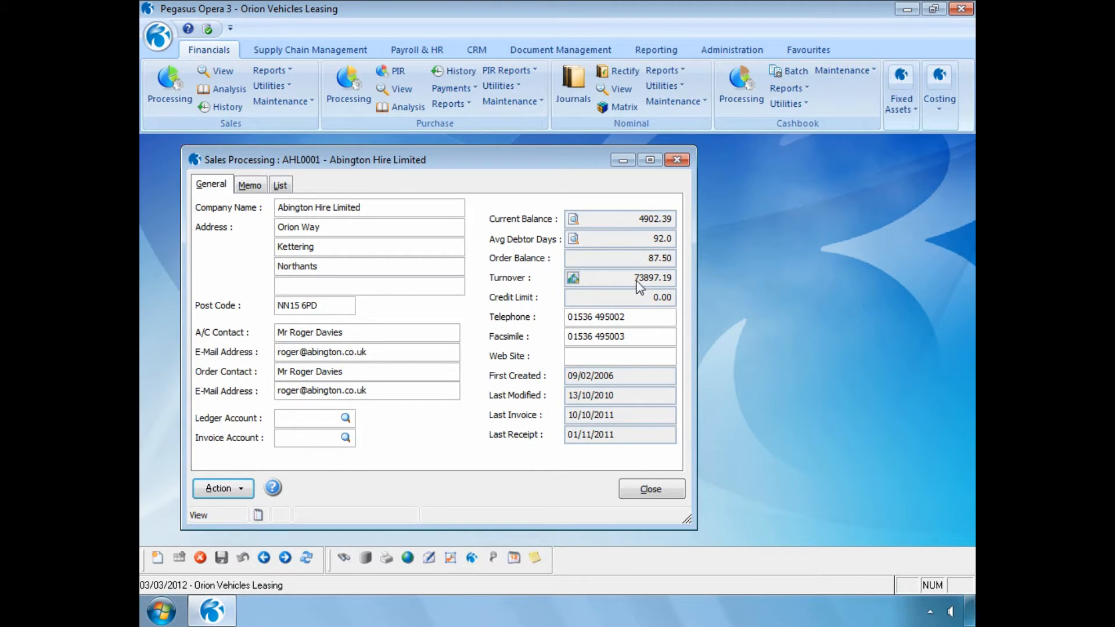
# Step: Close the customer record, open the Nominal View and set both From and To to 2012 period 3
pyautogui.click(637, 487)
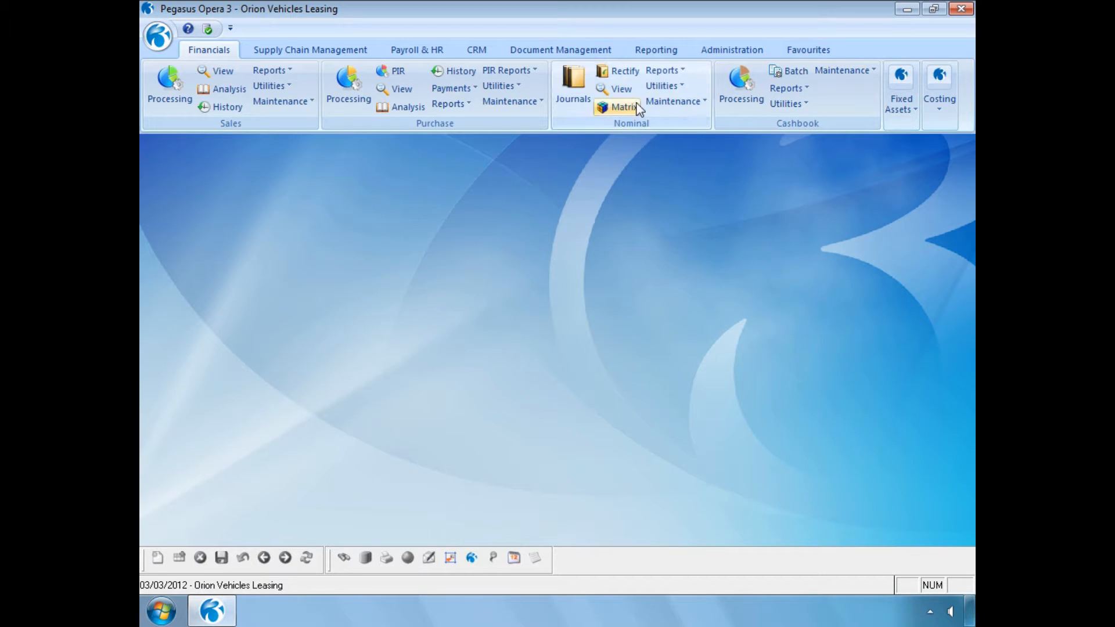
pyautogui.click(621, 92)
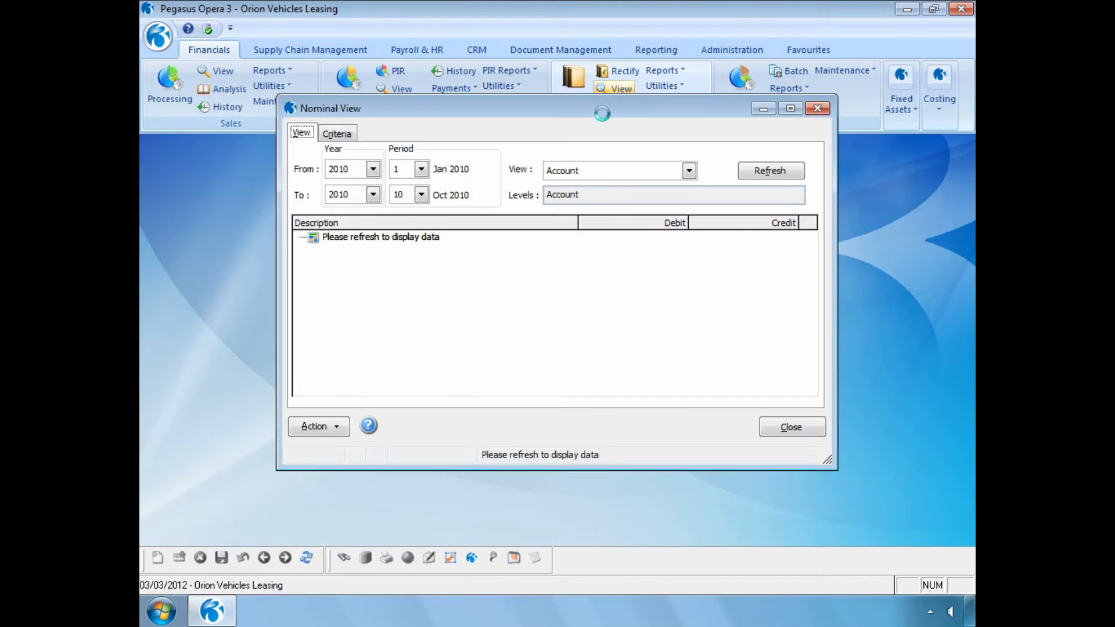
pyautogui.click(373, 194)
pyautogui.click(273, 268)
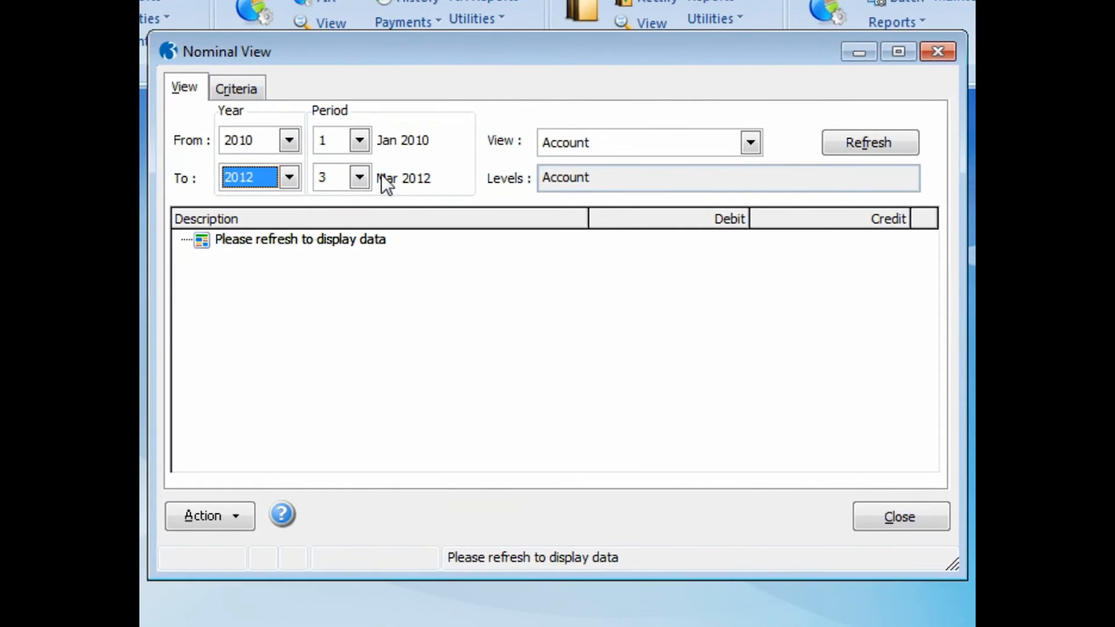
pyautogui.click(382, 151)
pyautogui.click(322, 201)
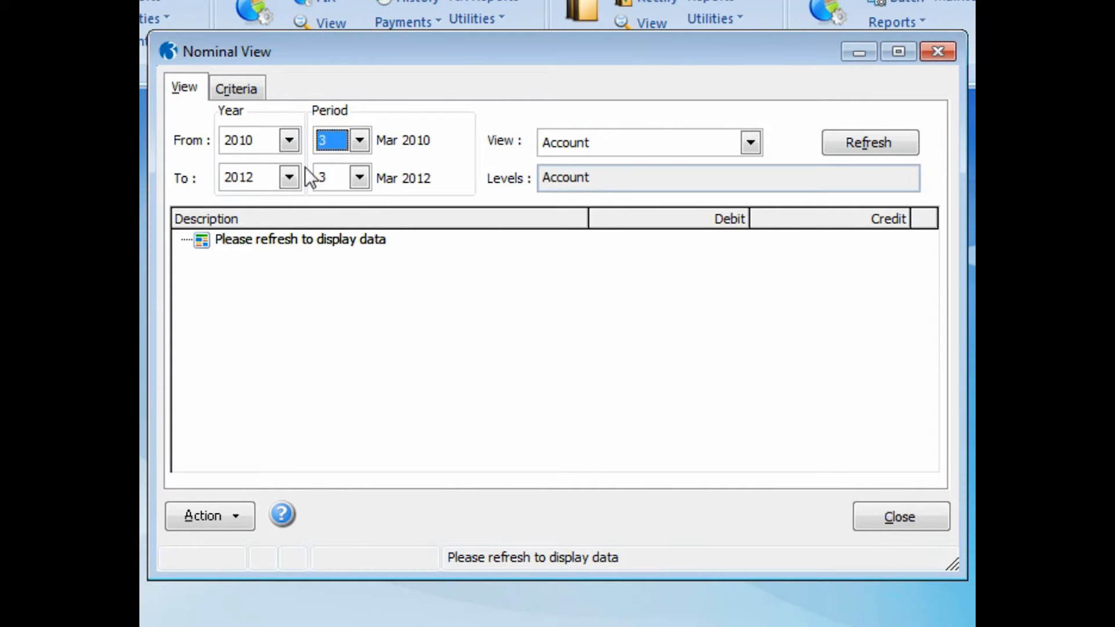
pyautogui.click(288, 143)
pyautogui.click(281, 235)
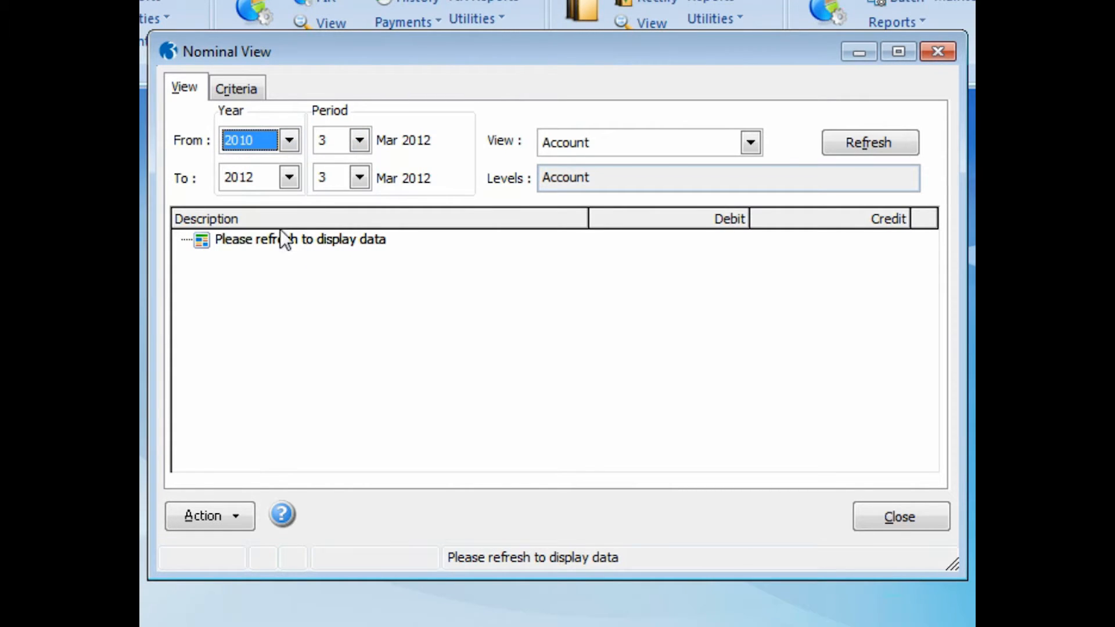
# Step: Switch the view type to Nominal, refresh the data and expand Current Assets
pyautogui.click(749, 145)
pyautogui.click(712, 185)
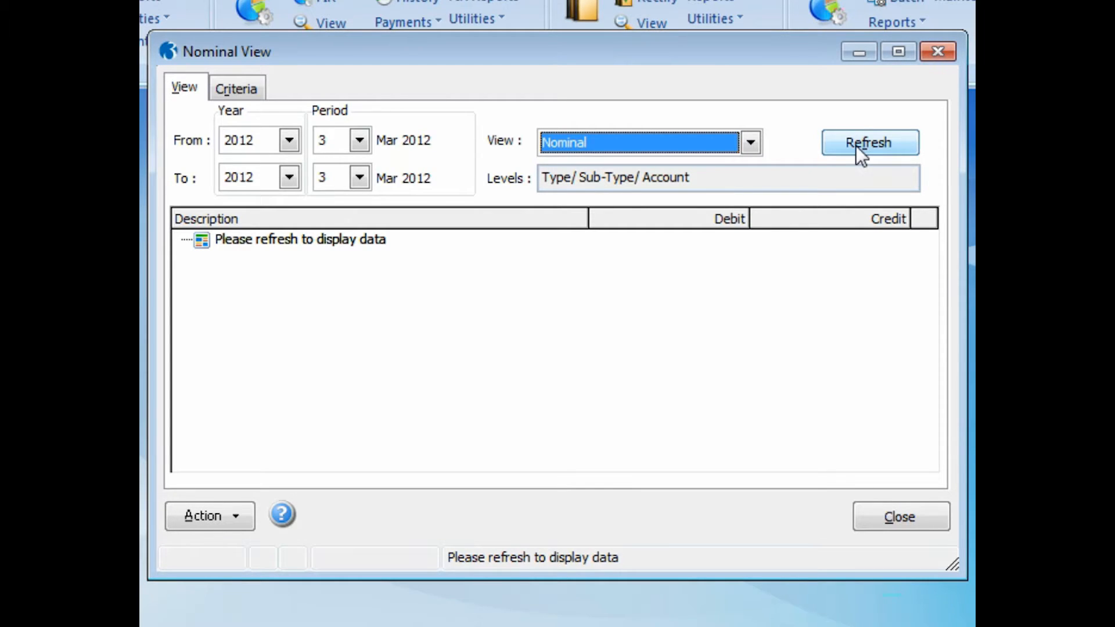
pyautogui.click(855, 145)
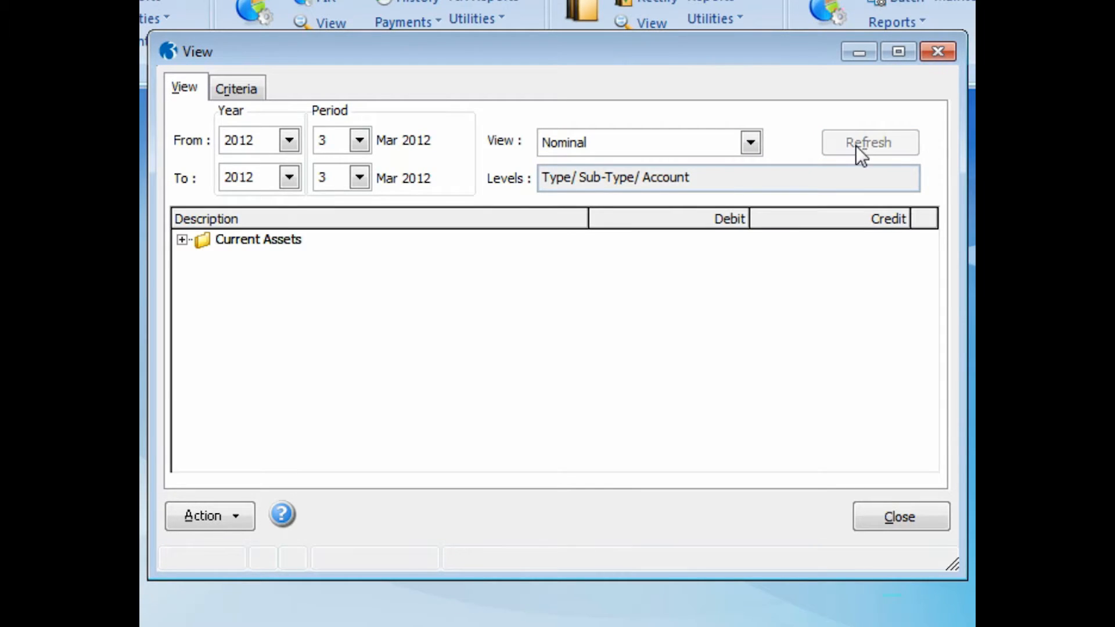
pyautogui.click(182, 239)
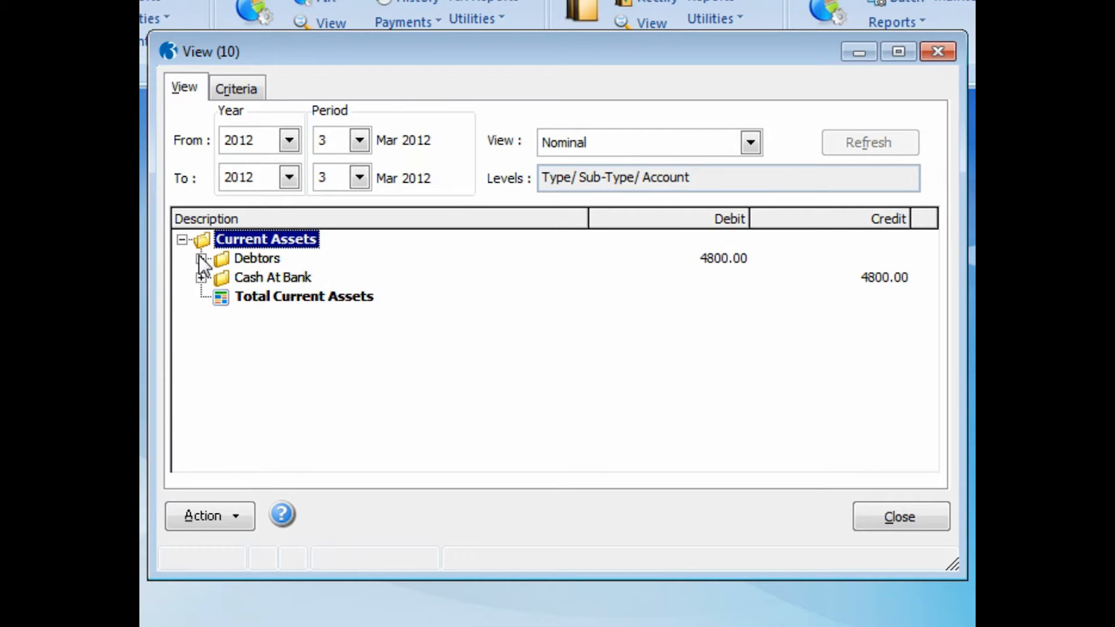
# Step: Expand Debtors and Cash At Bank, drill into the Main Bank Current Account journal posting, and close the views
pyautogui.click(201, 258)
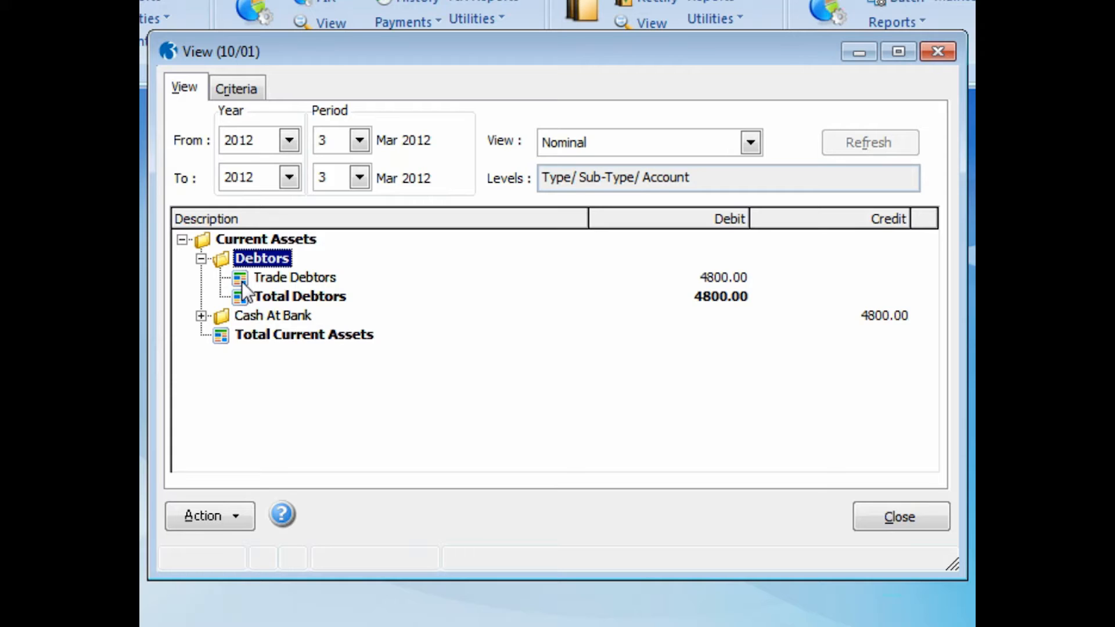
pyautogui.click(201, 316)
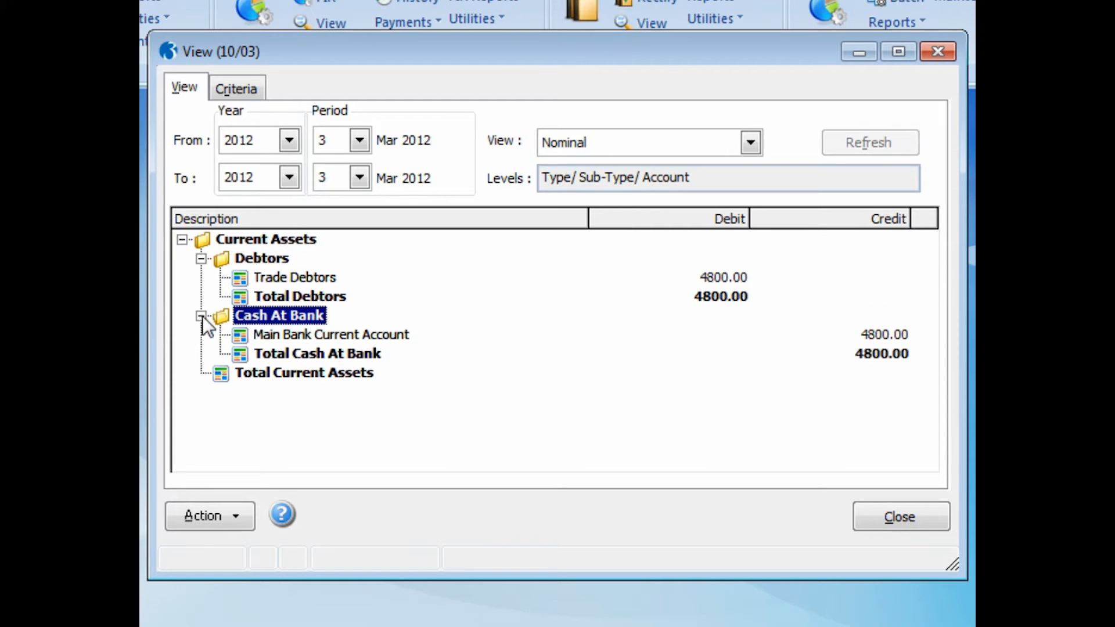
pyautogui.doubleClick(241, 337)
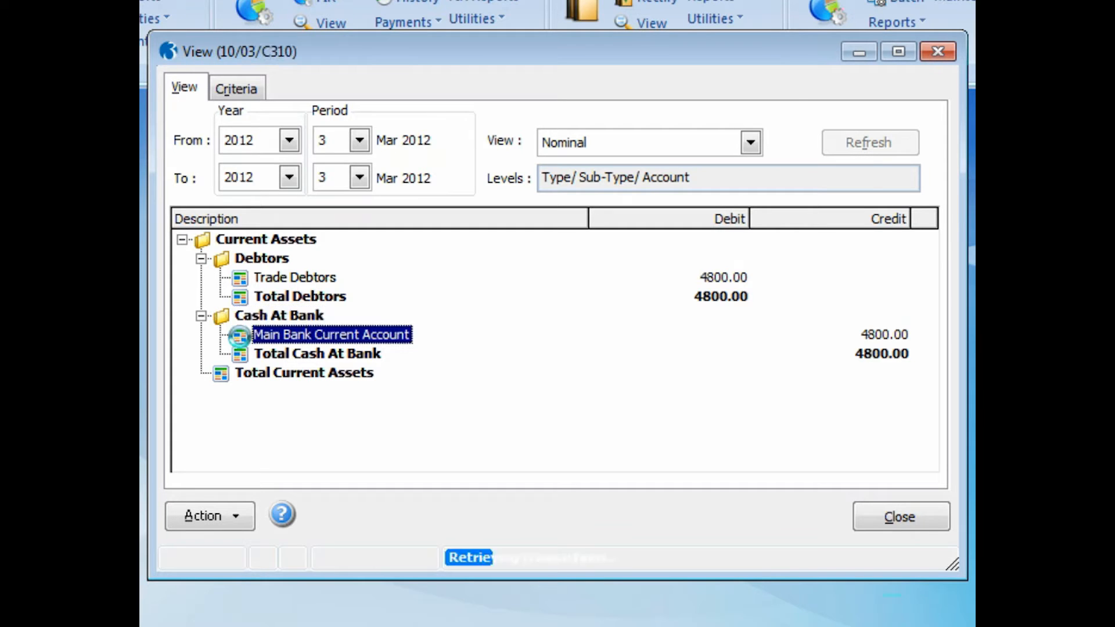
pyautogui.doubleClick(531, 197)
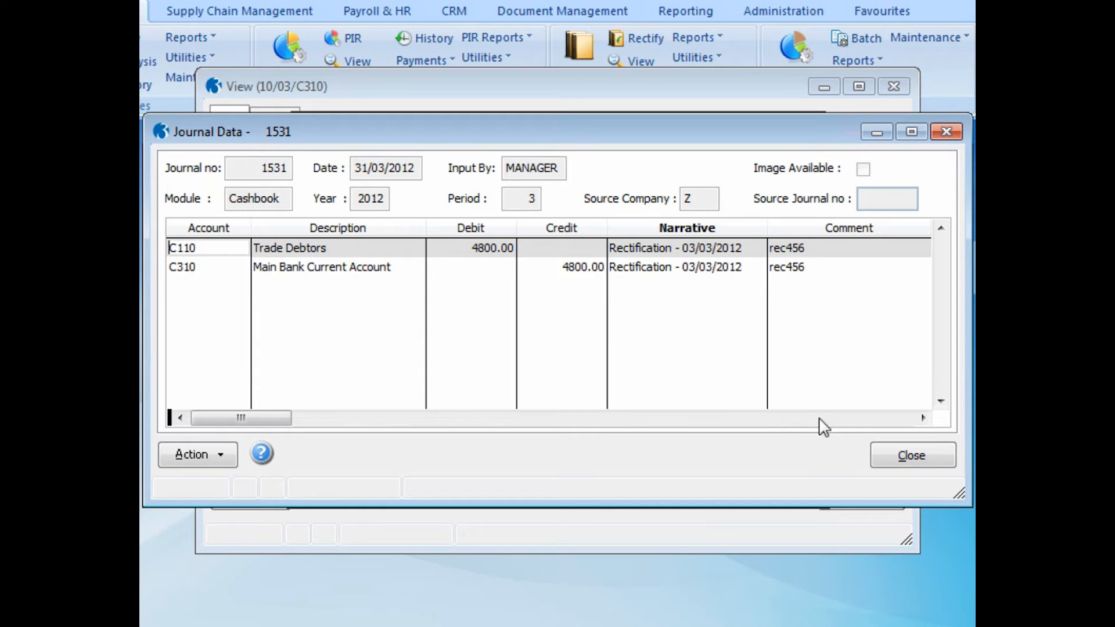
pyautogui.click(906, 454)
pyautogui.click(788, 455)
pyautogui.click(853, 498)
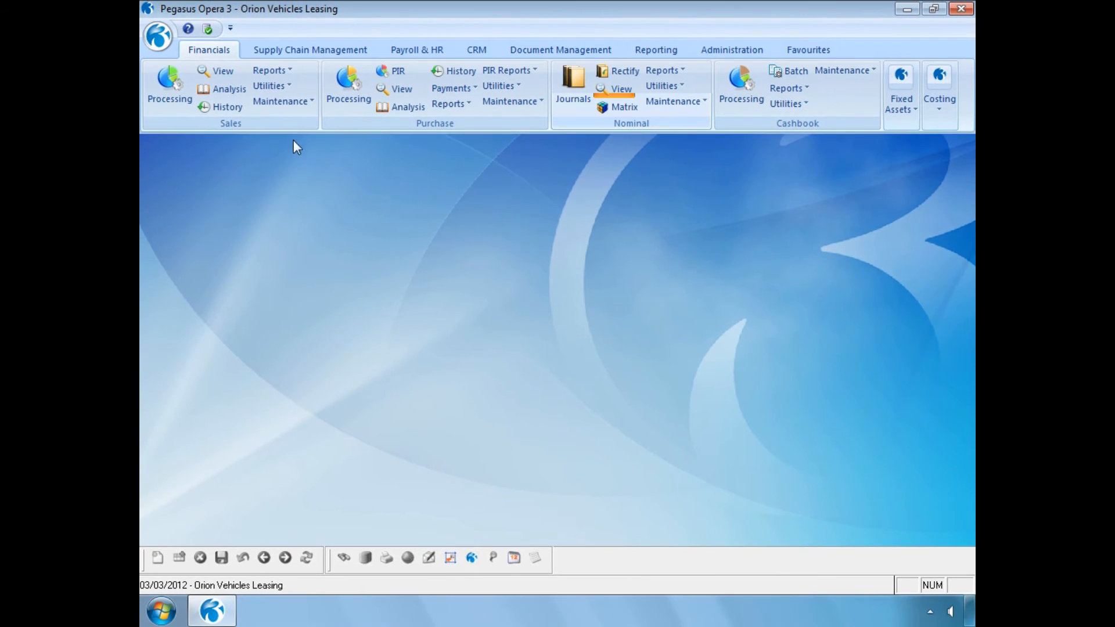
# Step: Publish the sales ledger Allocations Report to screen and move its preview aside
pyautogui.click(283, 71)
pyautogui.click(289, 125)
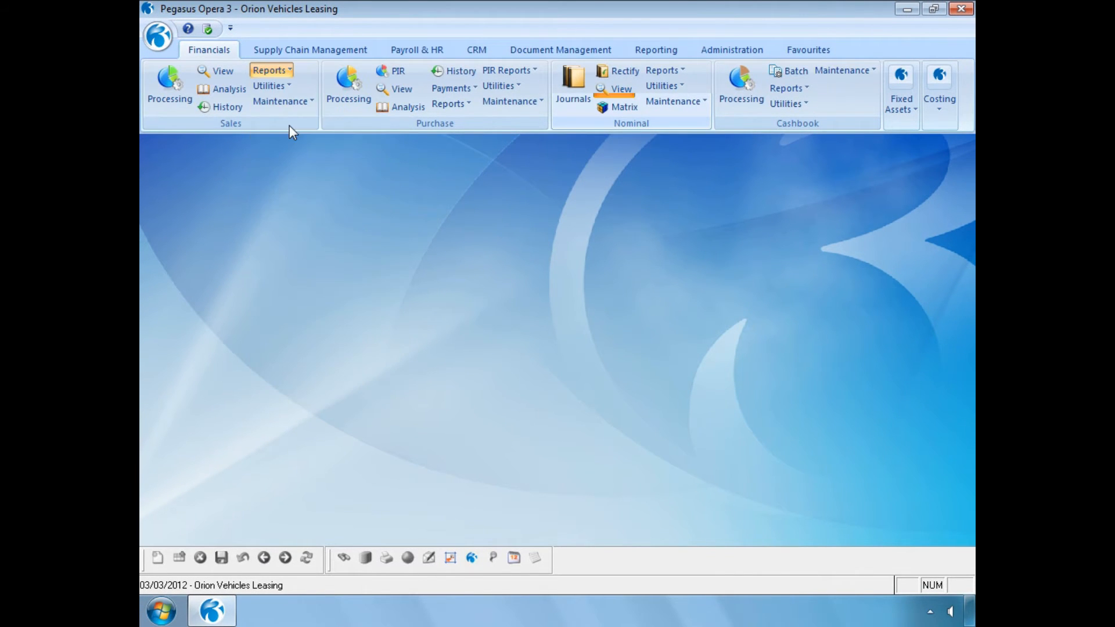
pyautogui.click(584, 379)
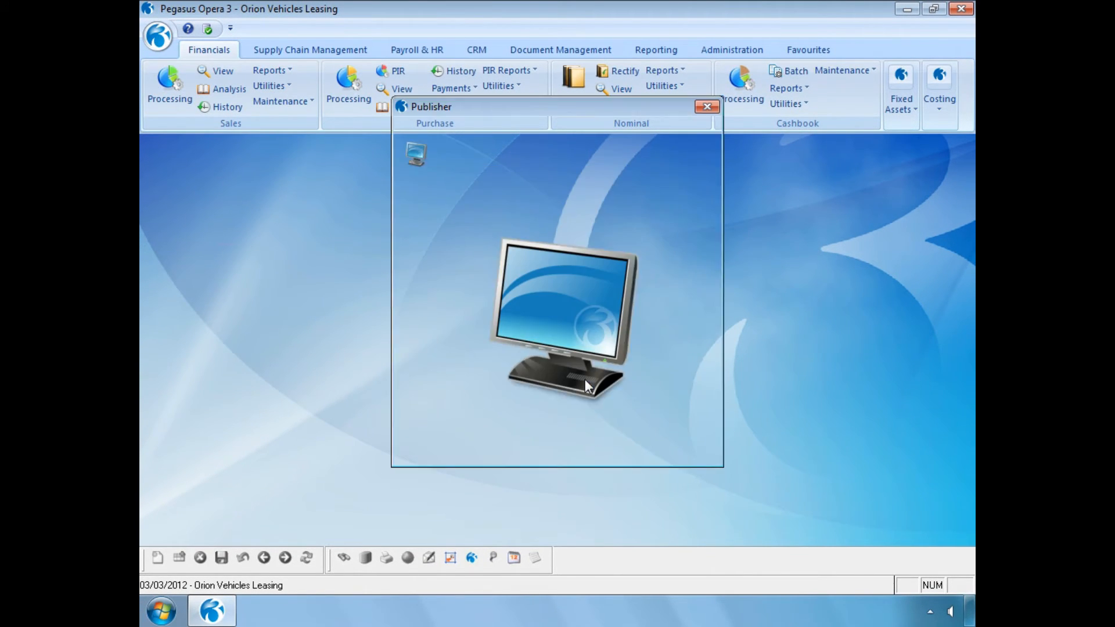
pyautogui.click(598, 453)
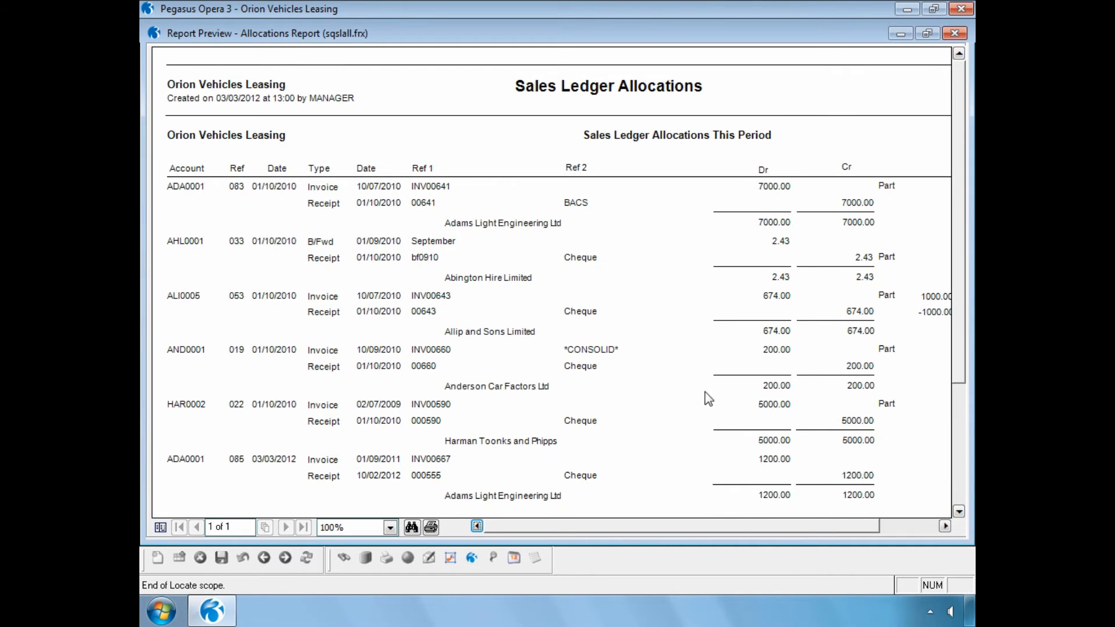
pyautogui.click(927, 33)
pyautogui.moveTo(667, 29); pyautogui.dragTo(902, 203)
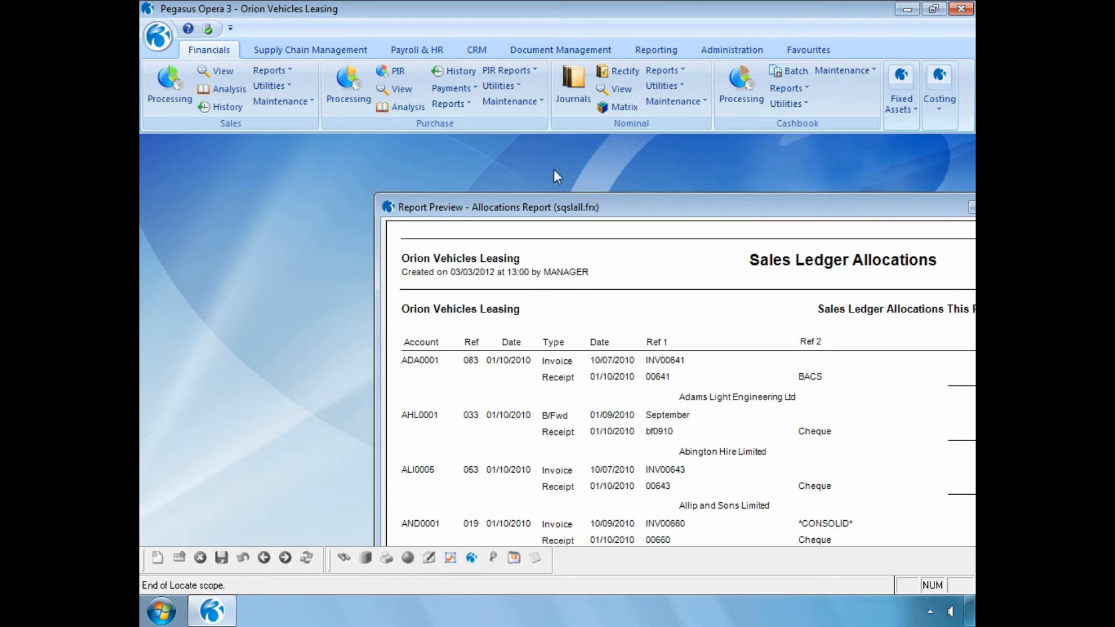
# Step: Publish the sales Rectified Allocations report, including removed transactions, to screen and arrange the two preview windows
pyautogui.click(269, 70)
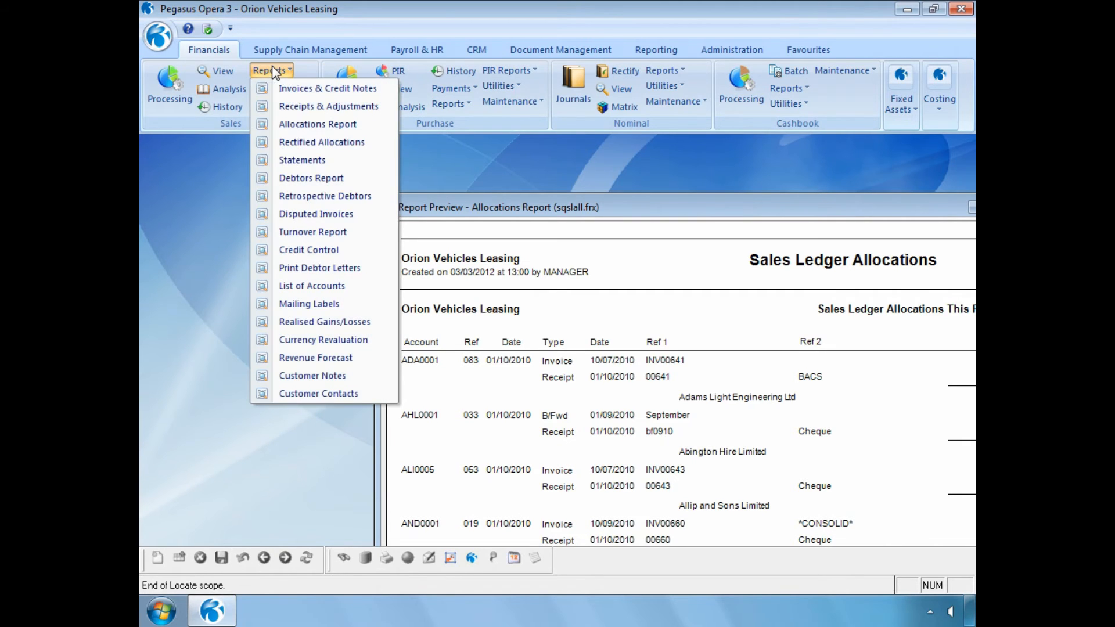
pyautogui.click(285, 143)
pyautogui.click(428, 353)
pyautogui.click(584, 383)
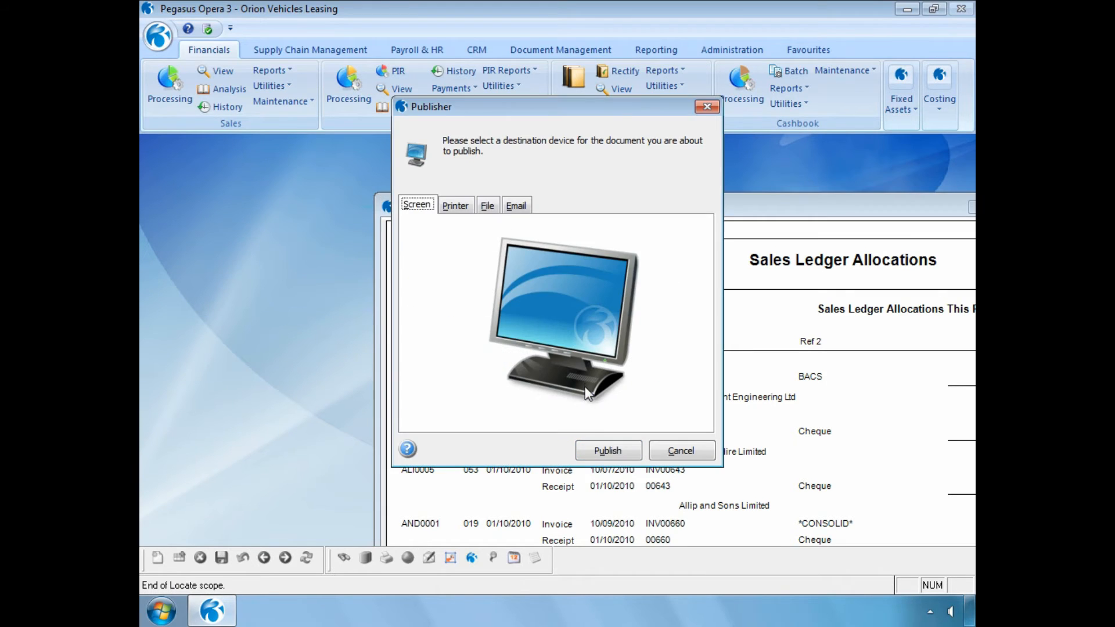
pyautogui.click(588, 442)
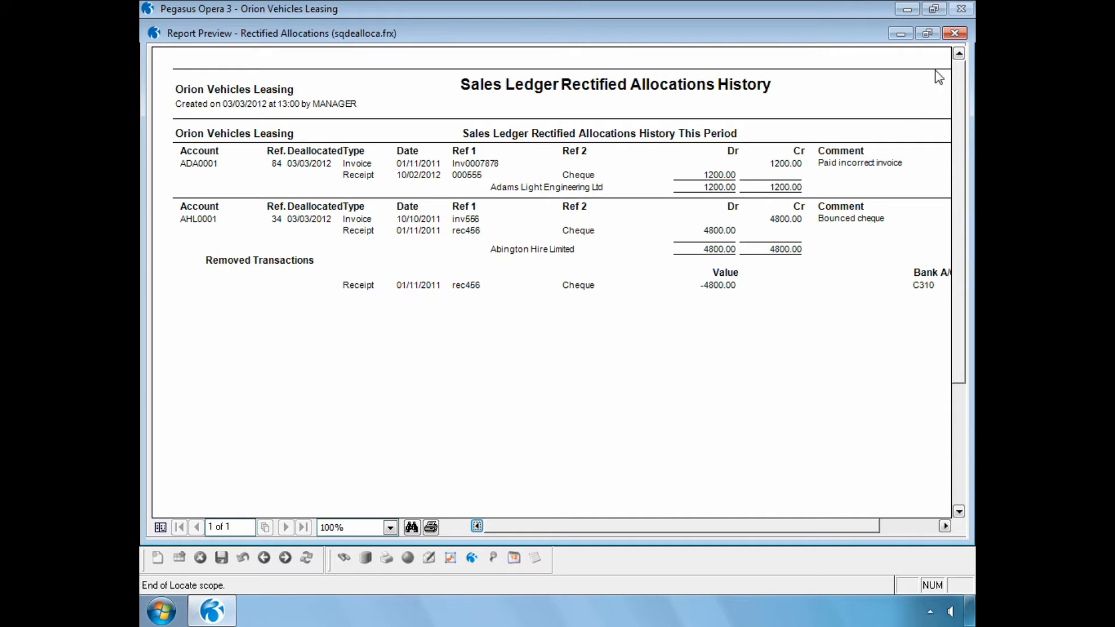
pyautogui.click(927, 33)
pyautogui.moveTo(714, 42); pyautogui.dragTo(685, 296)
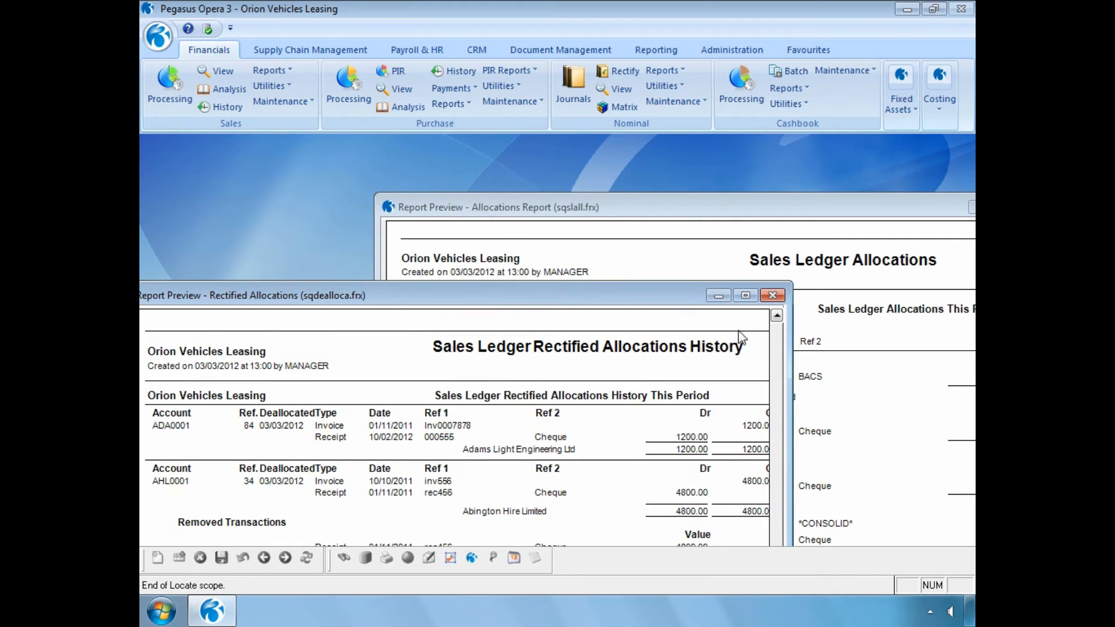
pyautogui.moveTo(788, 355); pyautogui.dragTo(898, 375)
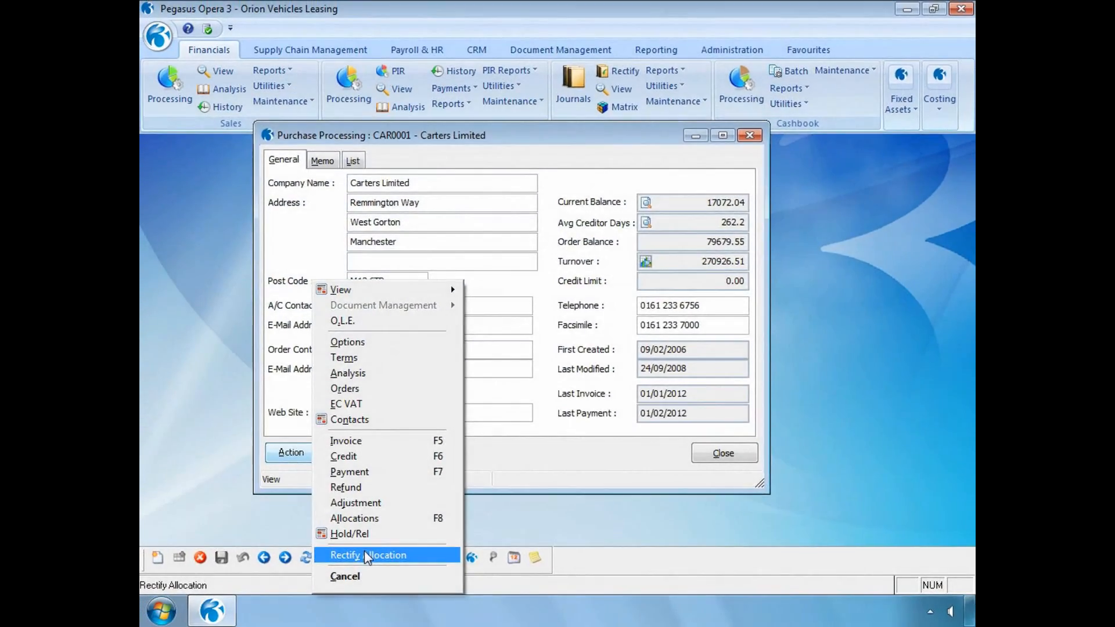
# Step: Start Rectify Allocation for the supplier Carters Limited, select the pay555 payment allocation with Selected Range, and mark allocated transactions for removal
pyautogui.click(366, 547)
pyautogui.click(309, 231)
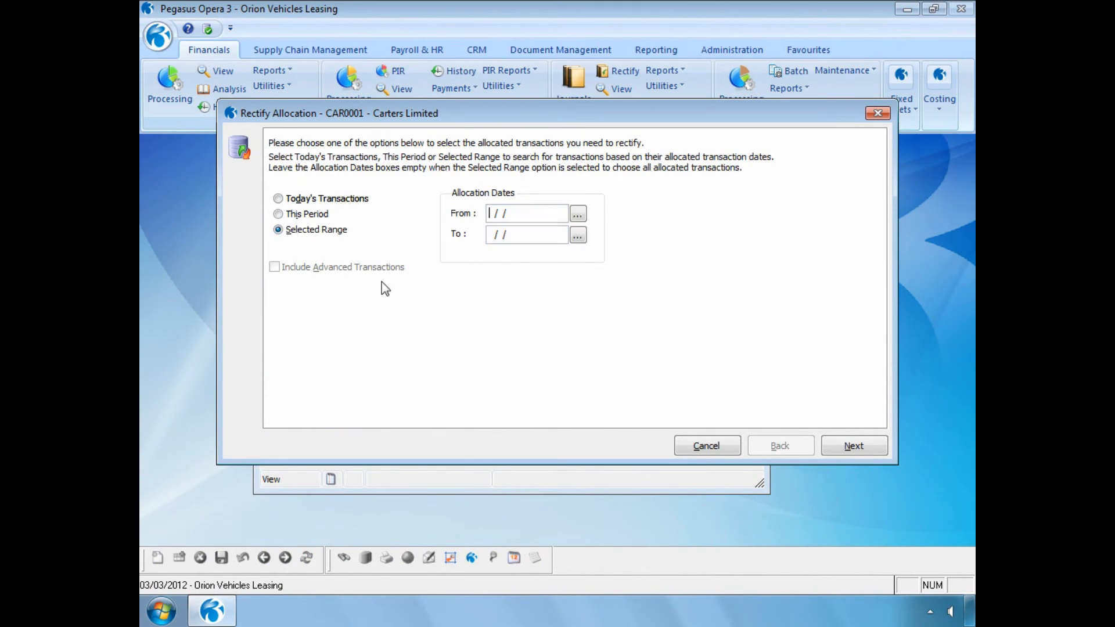
pyautogui.click(830, 446)
pyautogui.doubleClick(514, 294)
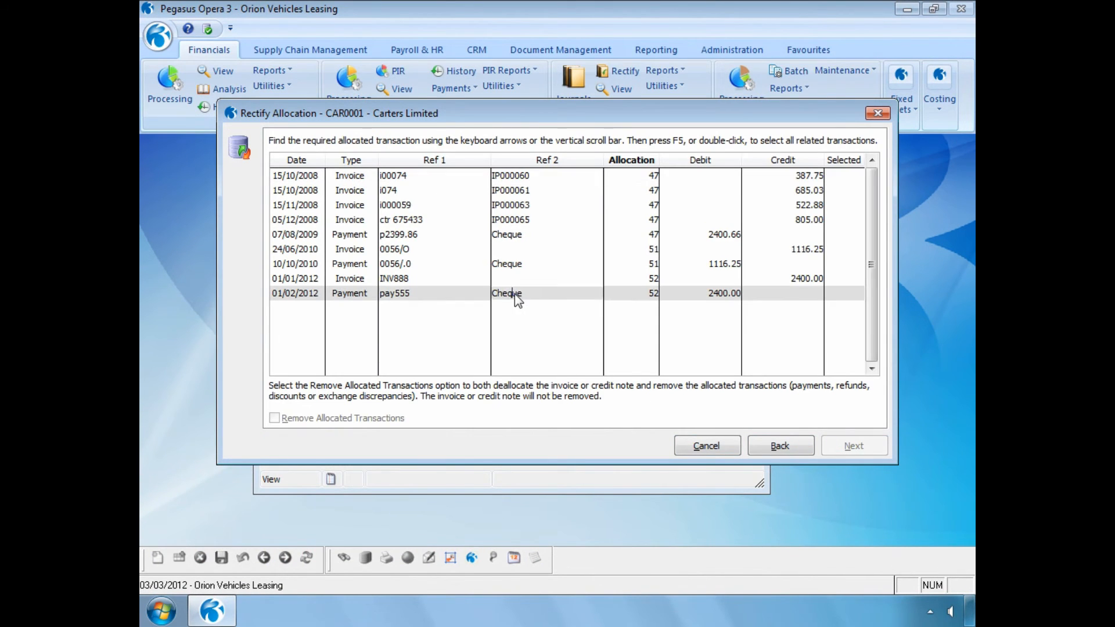
pyautogui.click(274, 418)
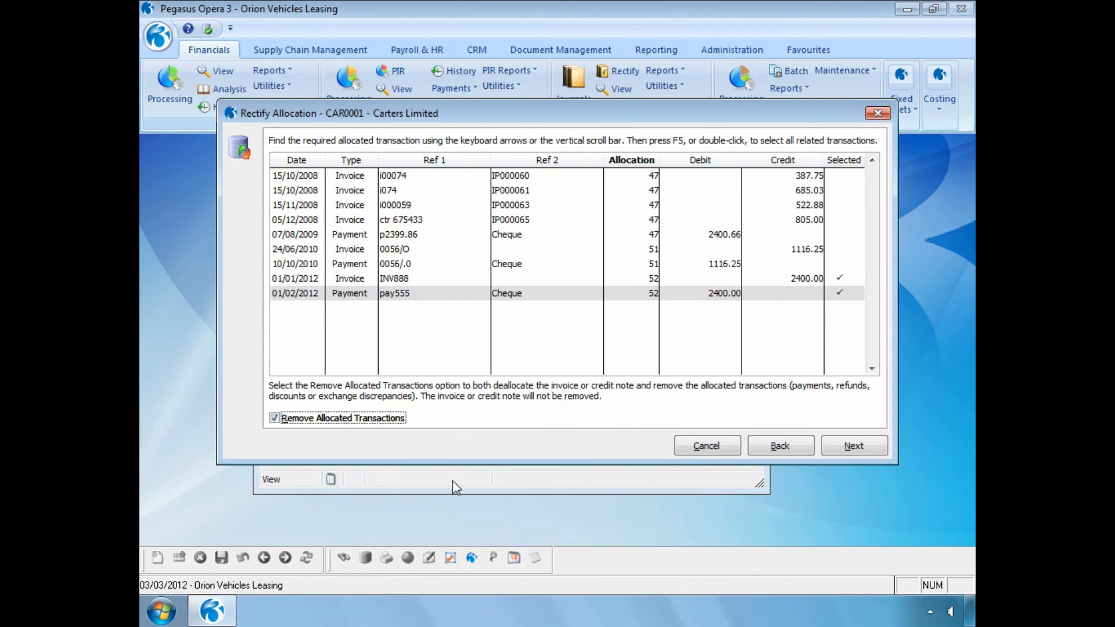
pyautogui.click(845, 444)
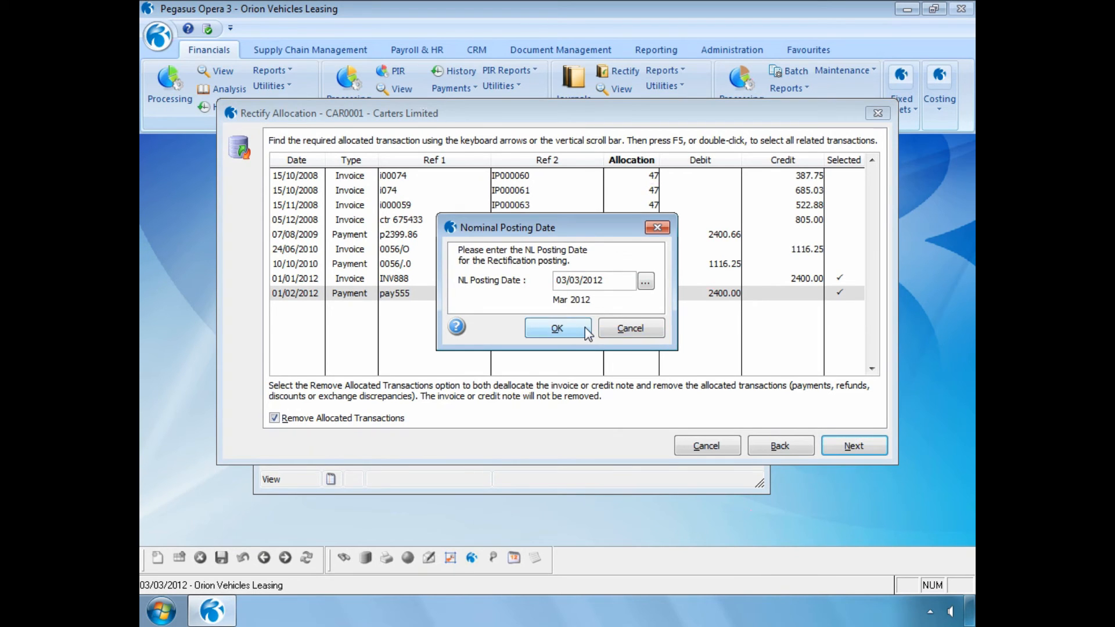
# Step: Accept the 03/03/2012 NL posting date, enter the comment Cancelled Cheque and start the rectification
pyautogui.click(585, 328)
pyautogui.write('Cancelled Cheque')
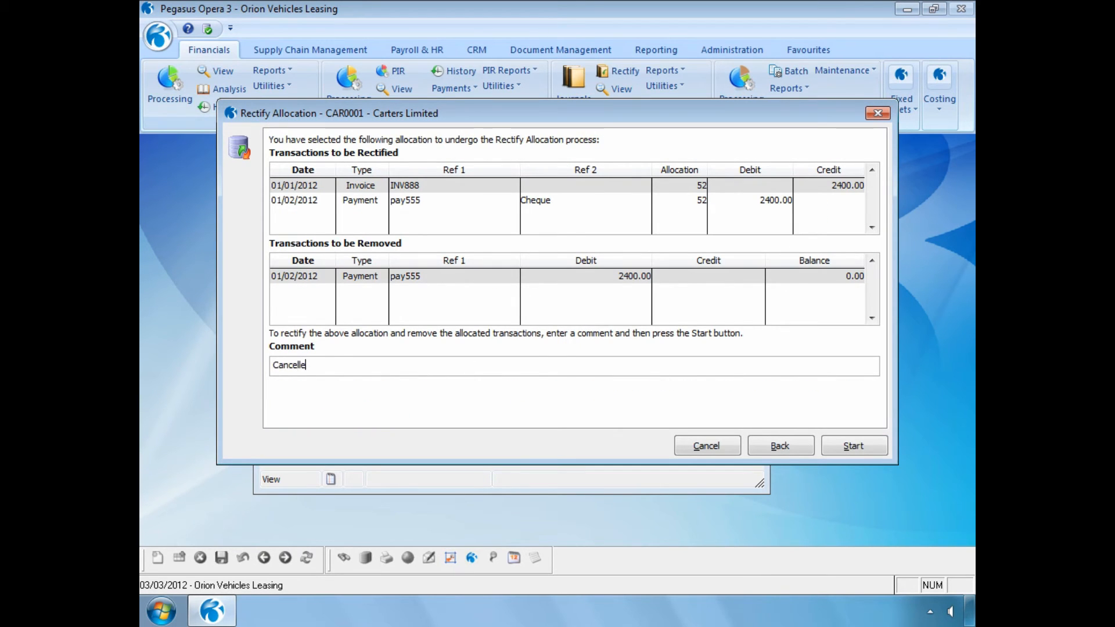
pyautogui.click(833, 443)
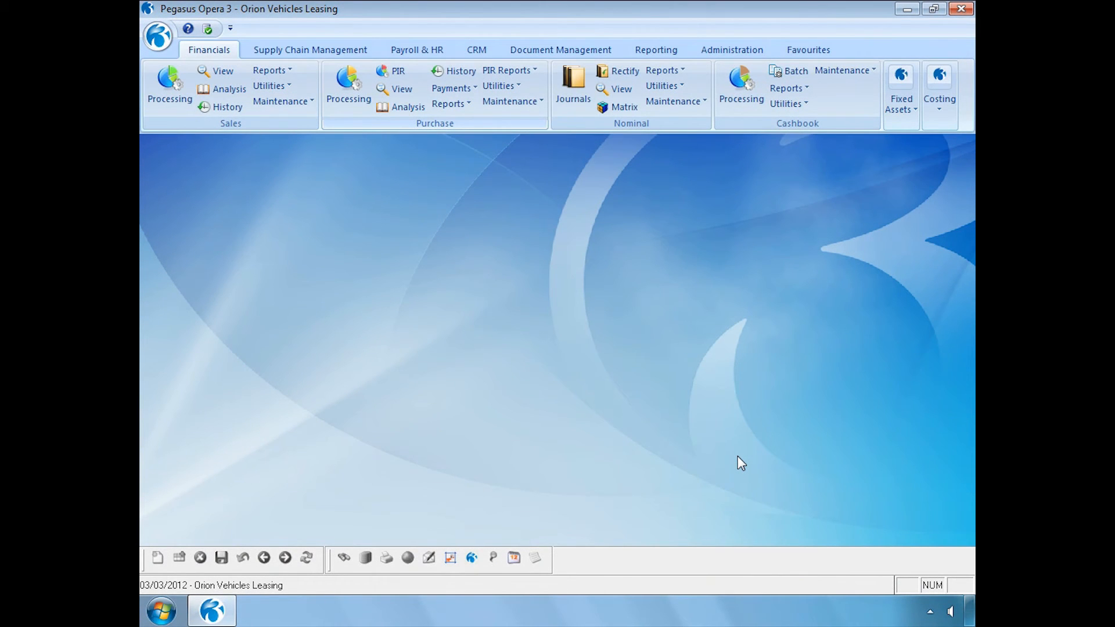
# Step: Run the purchase Rectified Allocations report for this period with Removed Transactions included
pyautogui.click(463, 105)
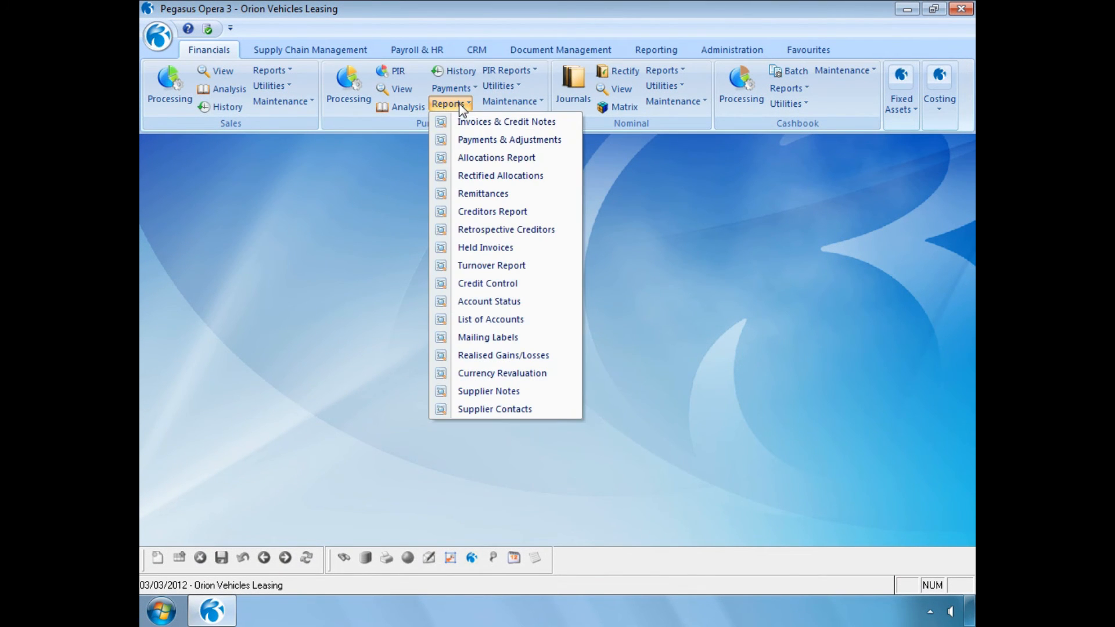
pyautogui.click(471, 176)
pyautogui.click(454, 353)
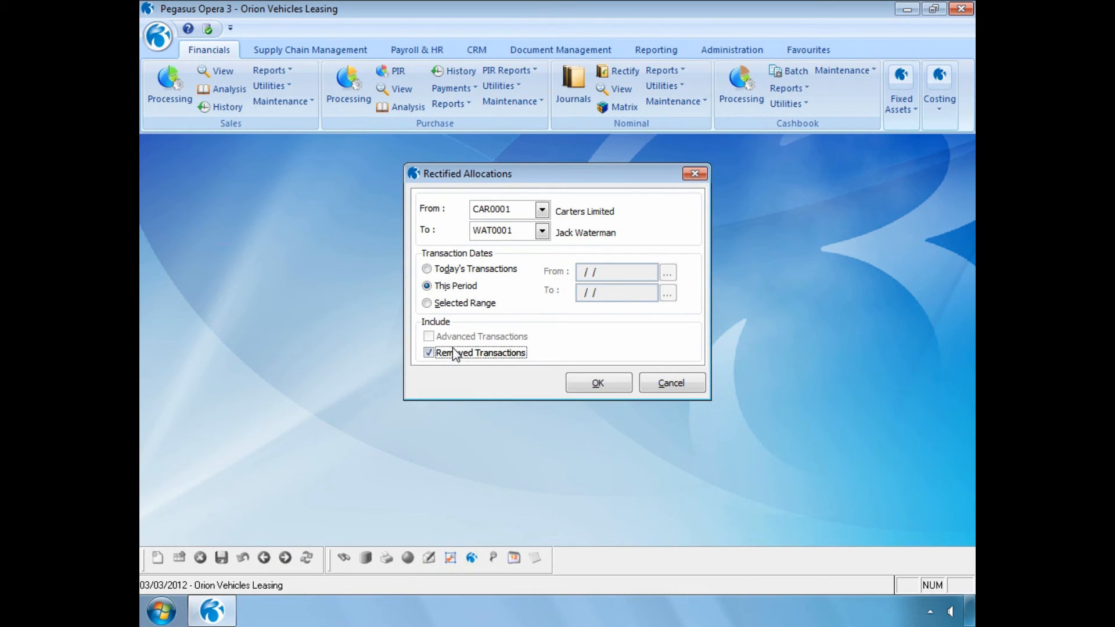
pyautogui.click(580, 384)
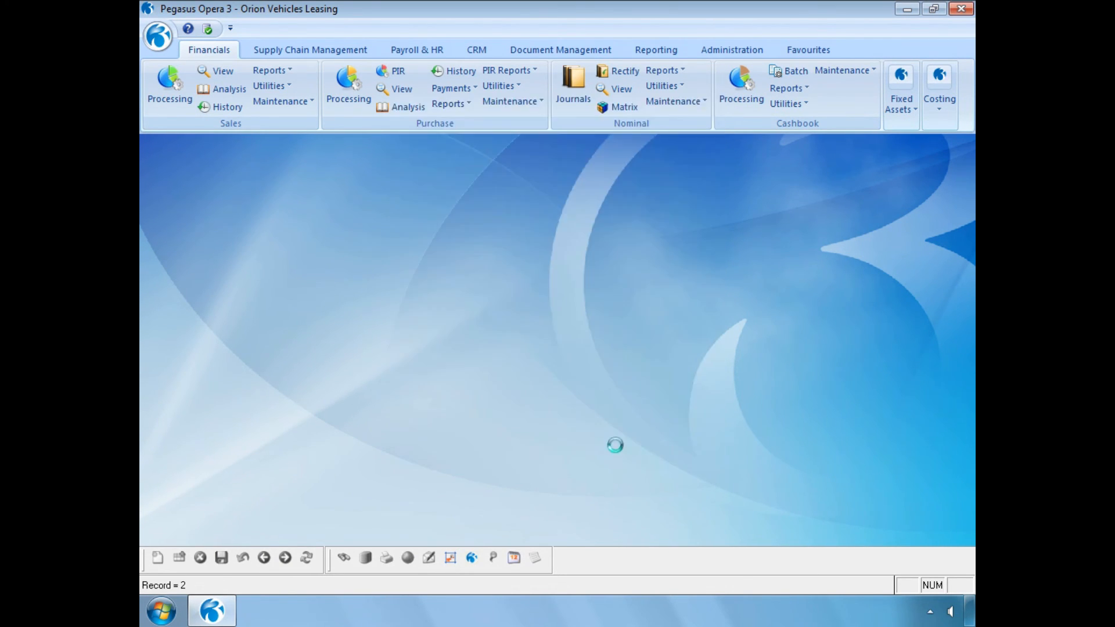